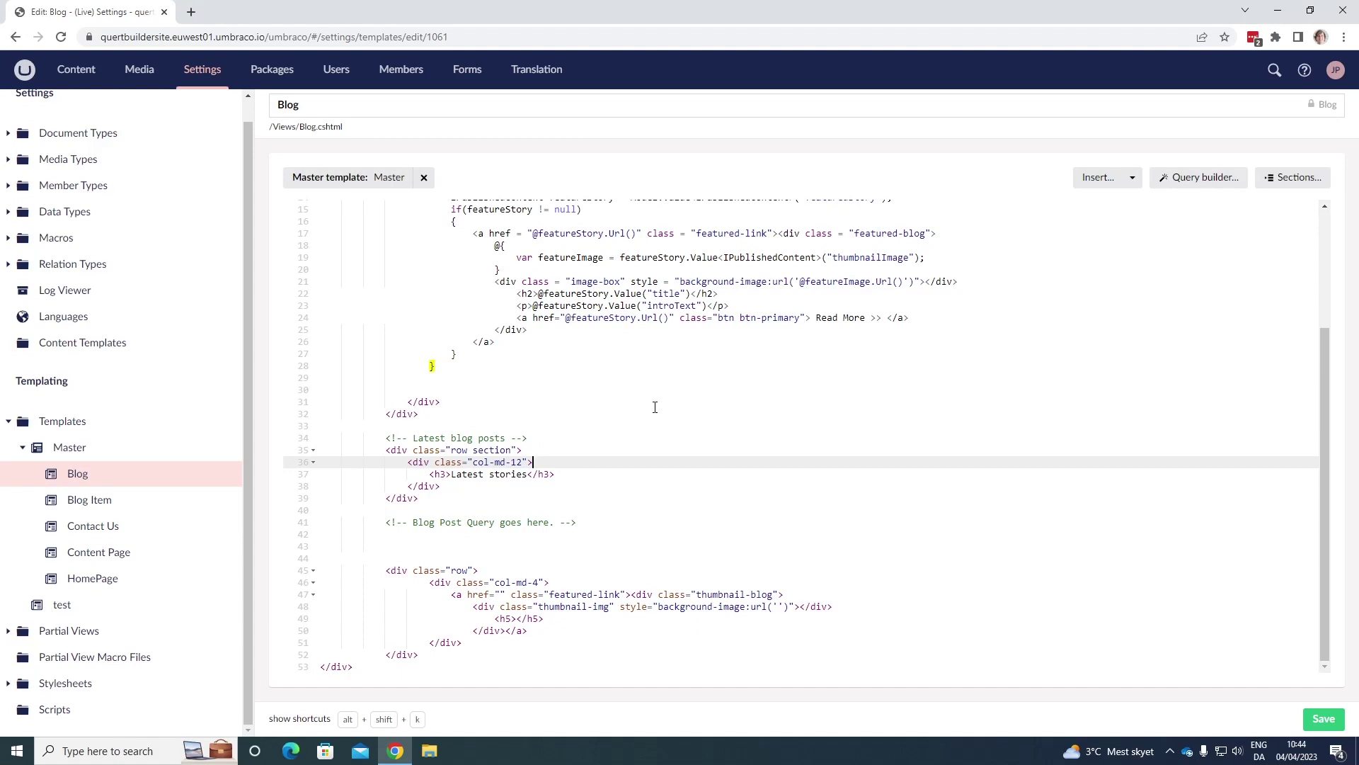
# Step: Start a content query below the Blog Post Query comment for content of type Blog Item
pyautogui.click(412, 545)
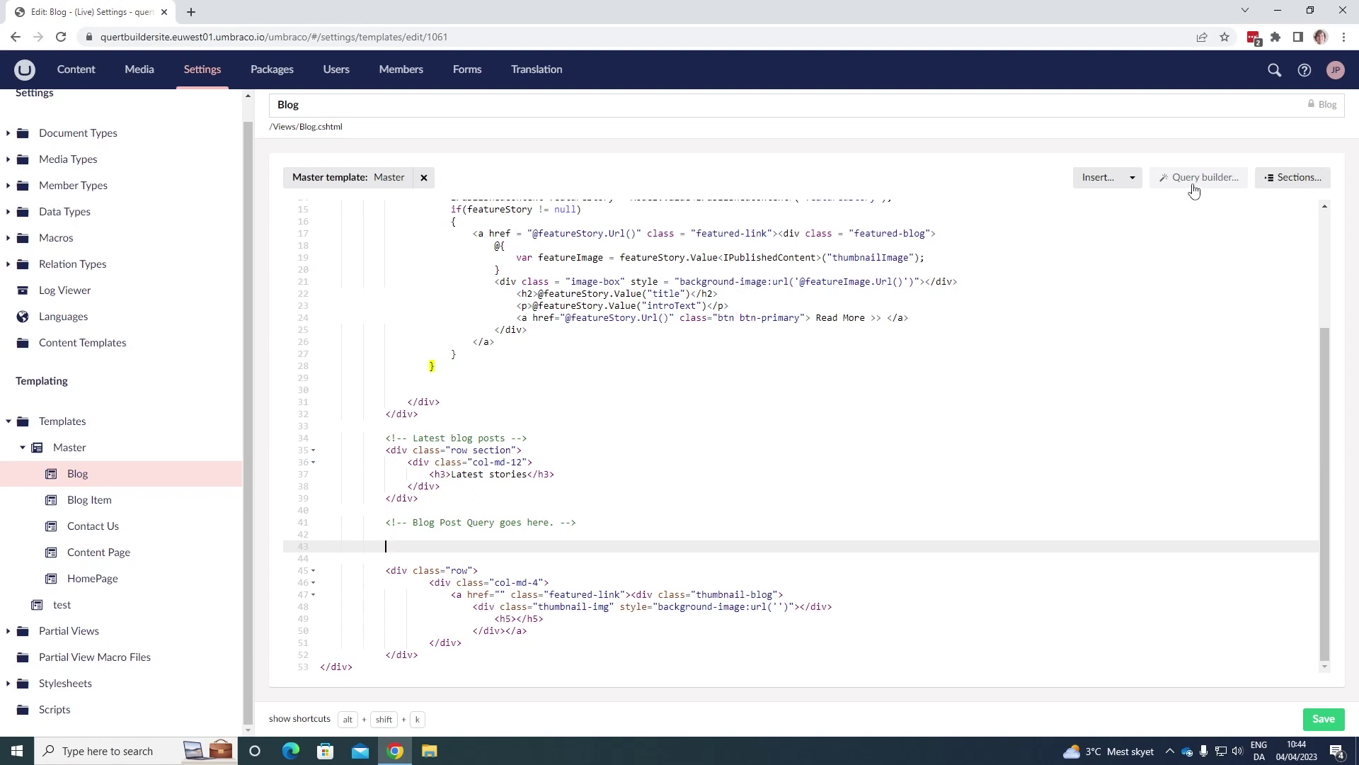
pyautogui.click(1192, 183)
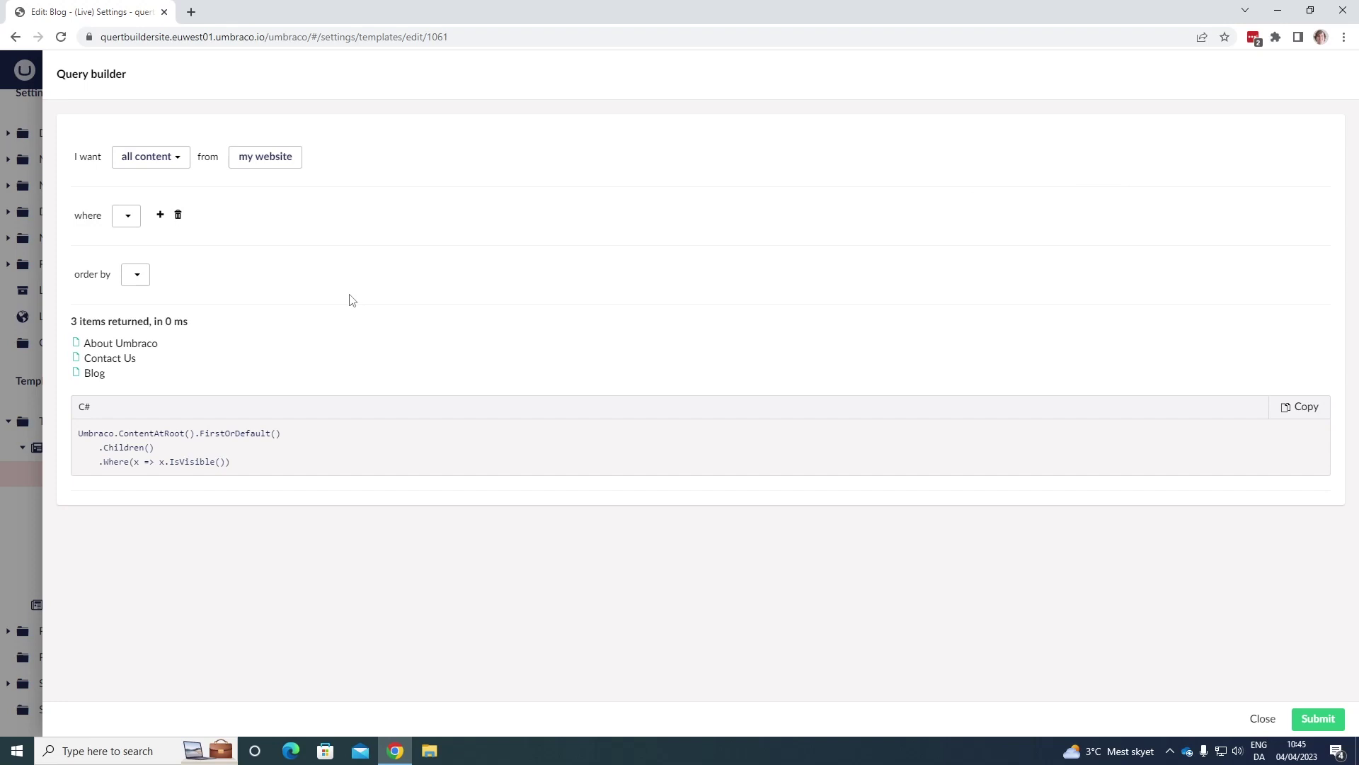
pyautogui.click(138, 172)
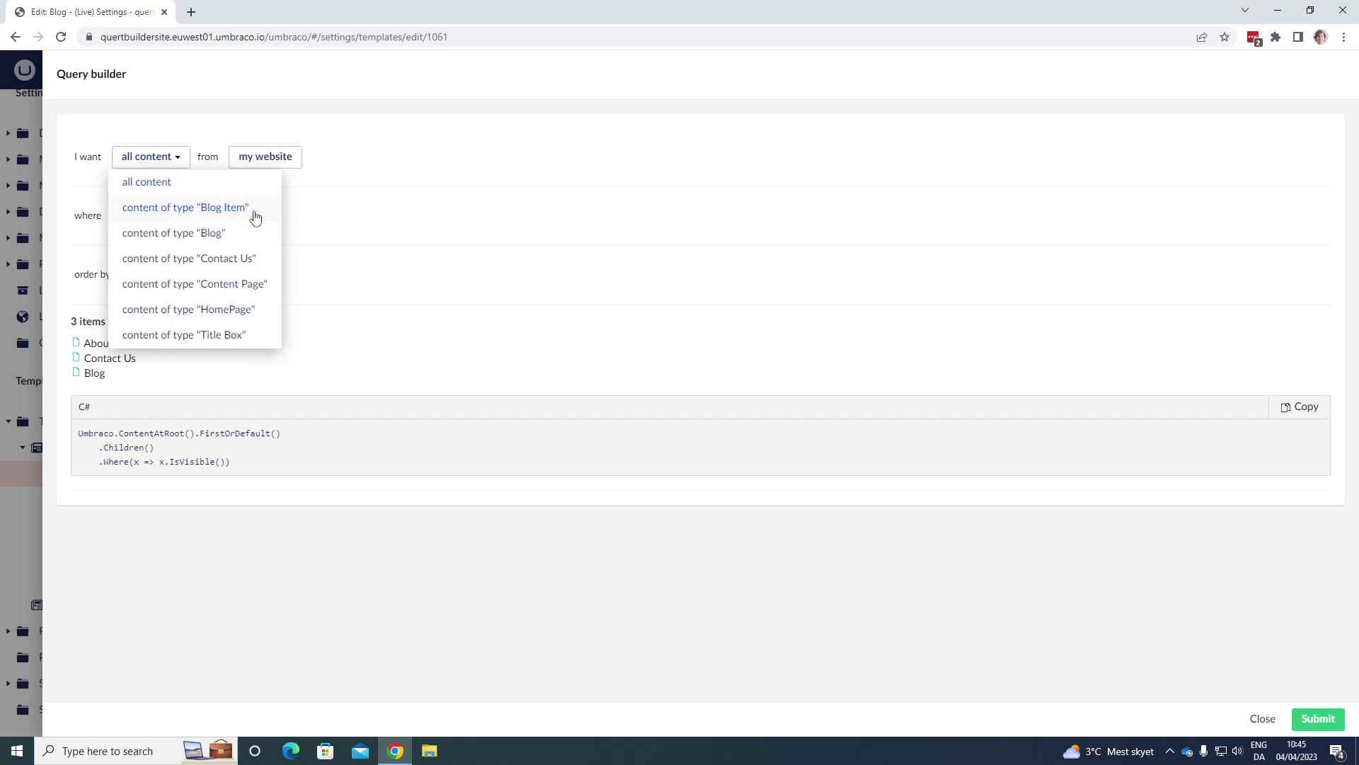
pyautogui.click(173, 217)
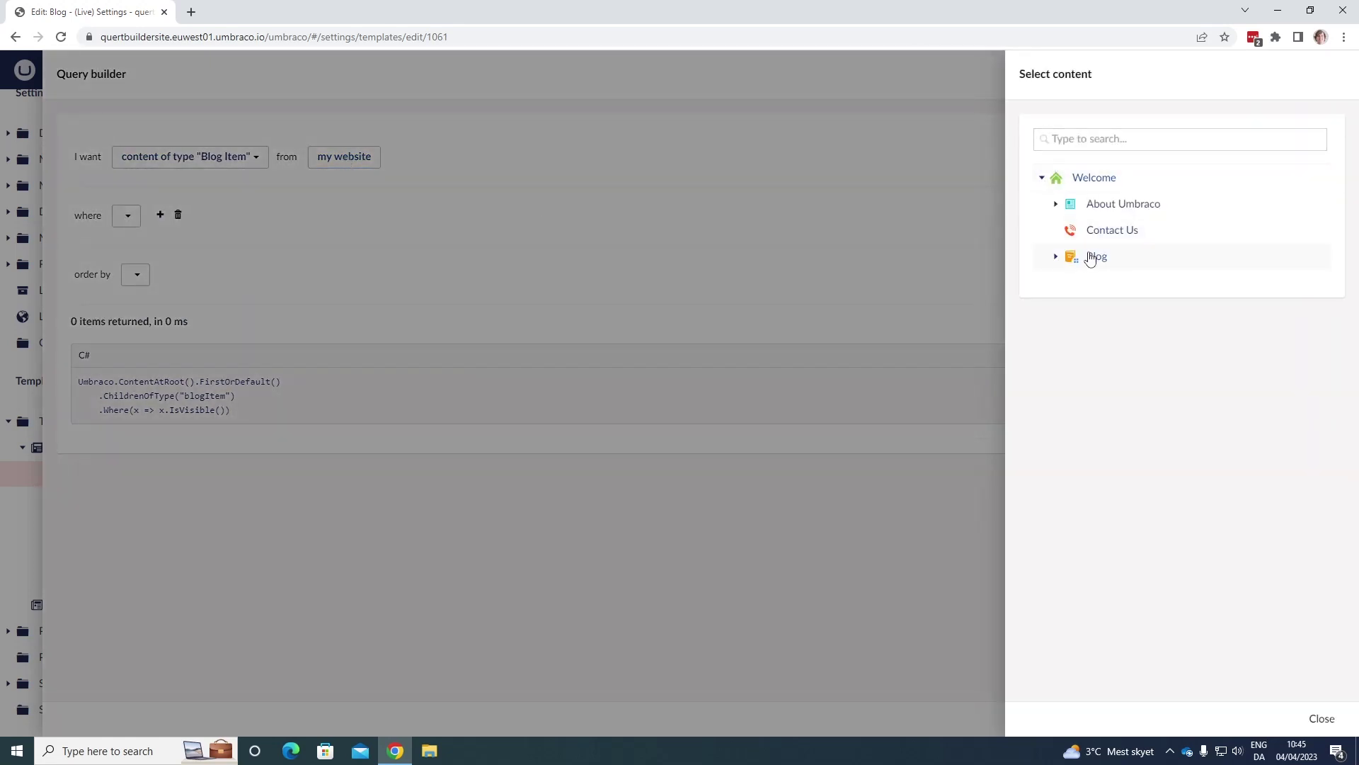
# Step: Set the query source to the Blog node from the site content tree
pyautogui.click(1056, 261)
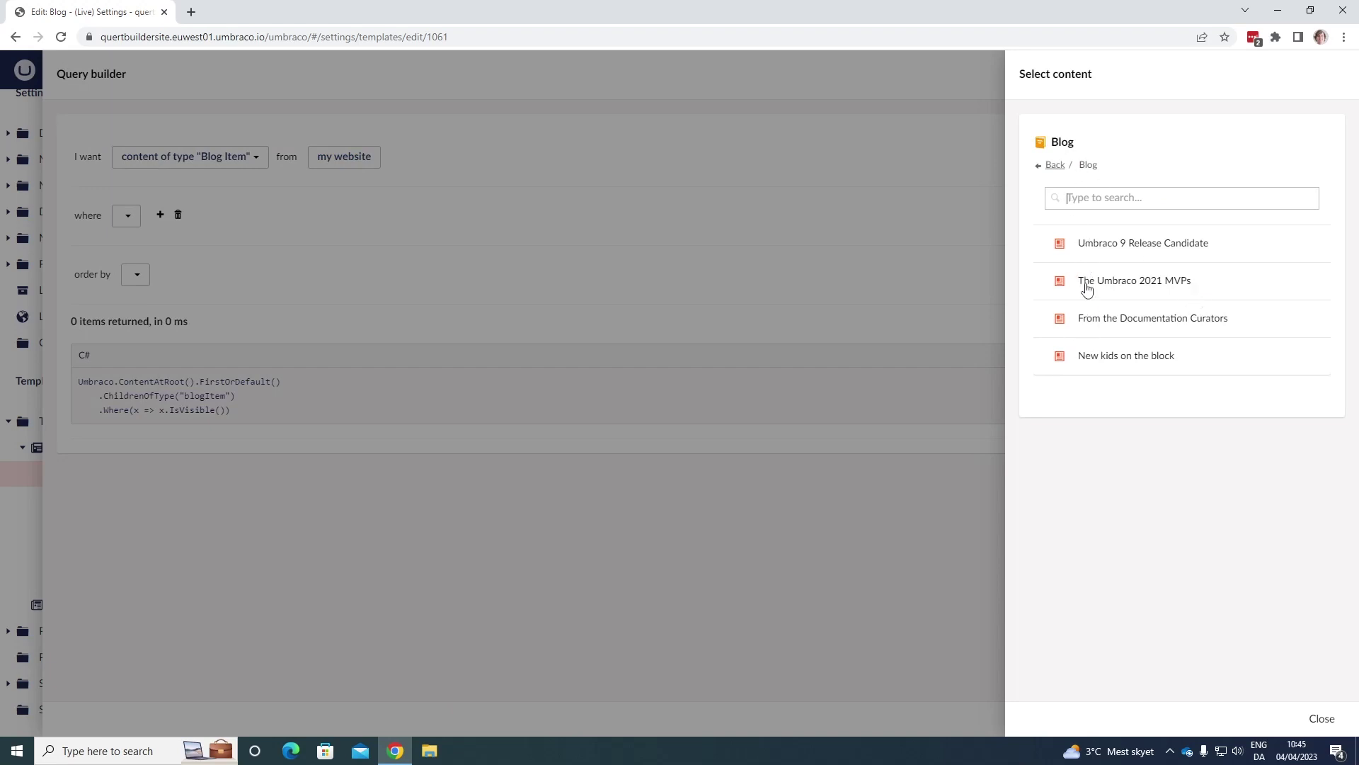
pyautogui.click(1054, 166)
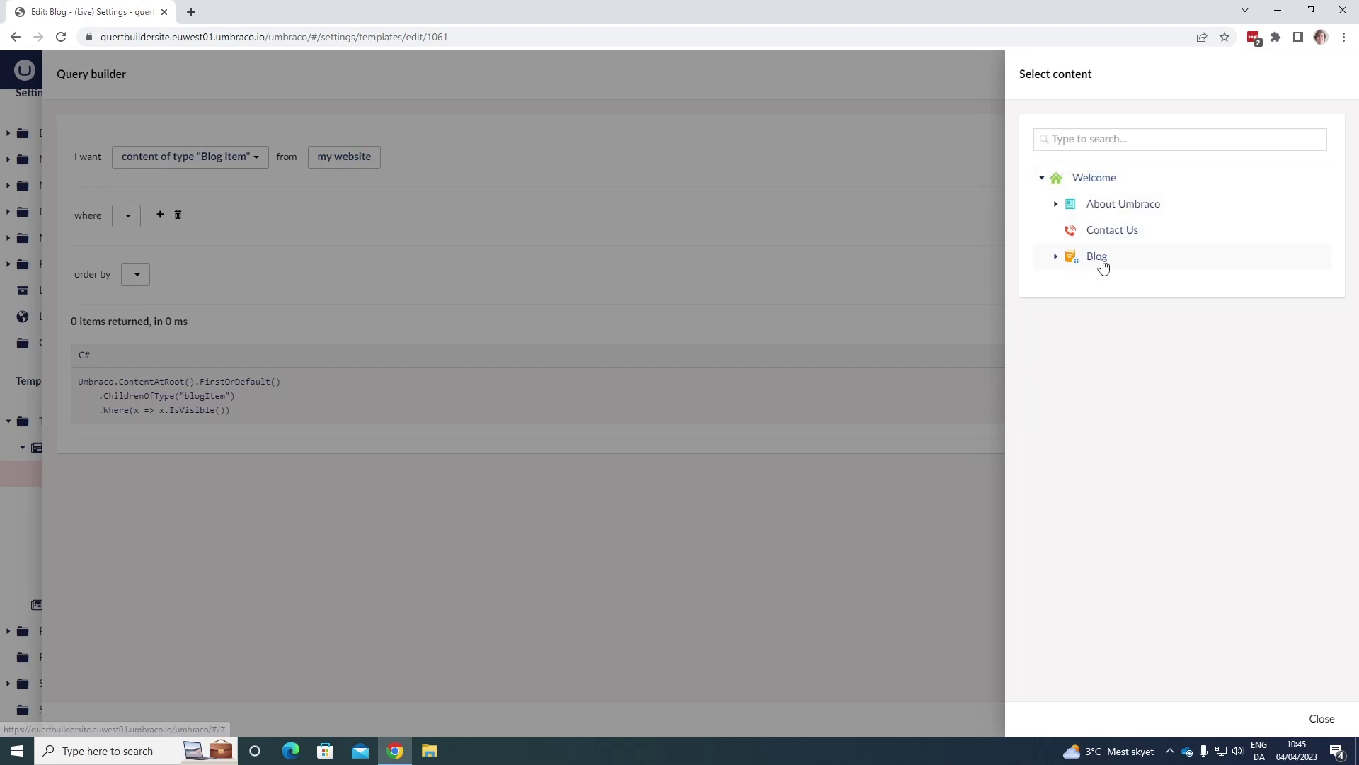
pyautogui.click(1099, 265)
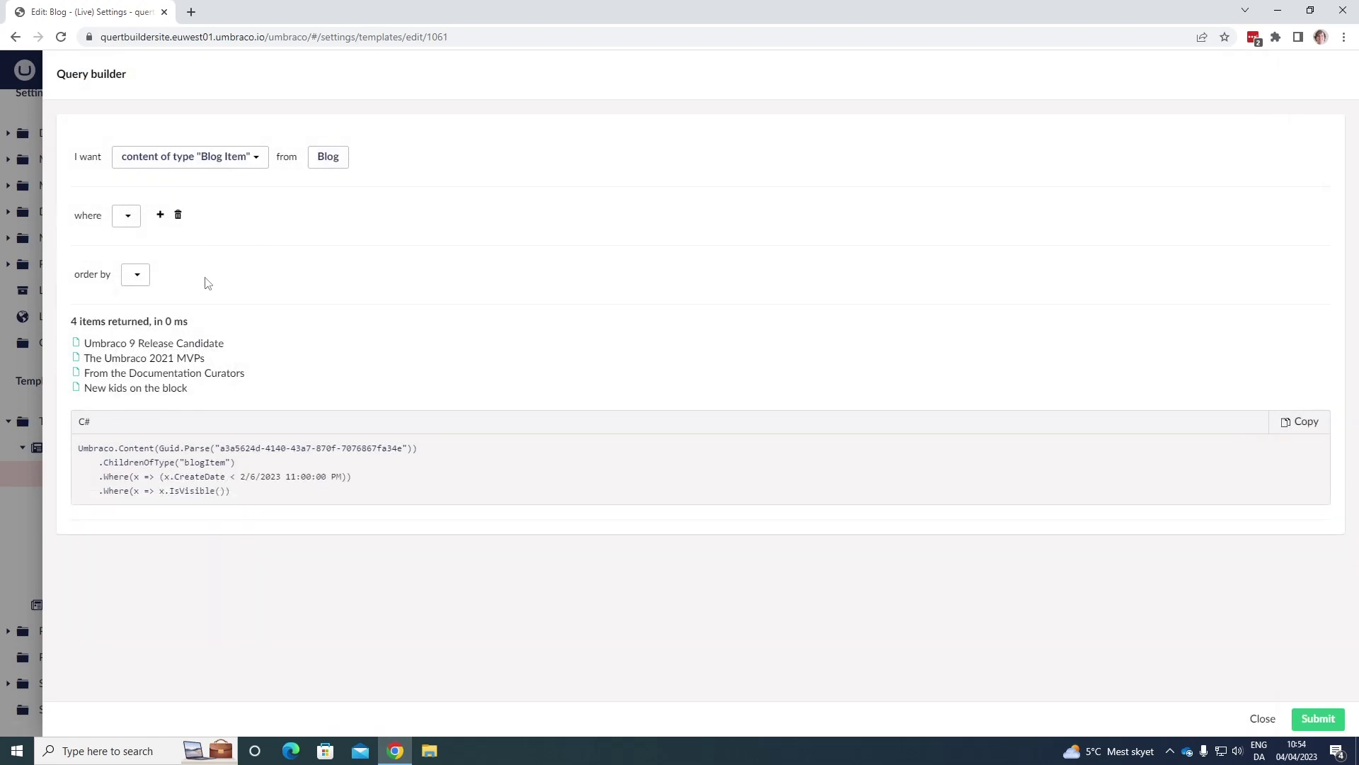
# Step: Order the query results by Created Date, newest first
pyautogui.click(137, 276)
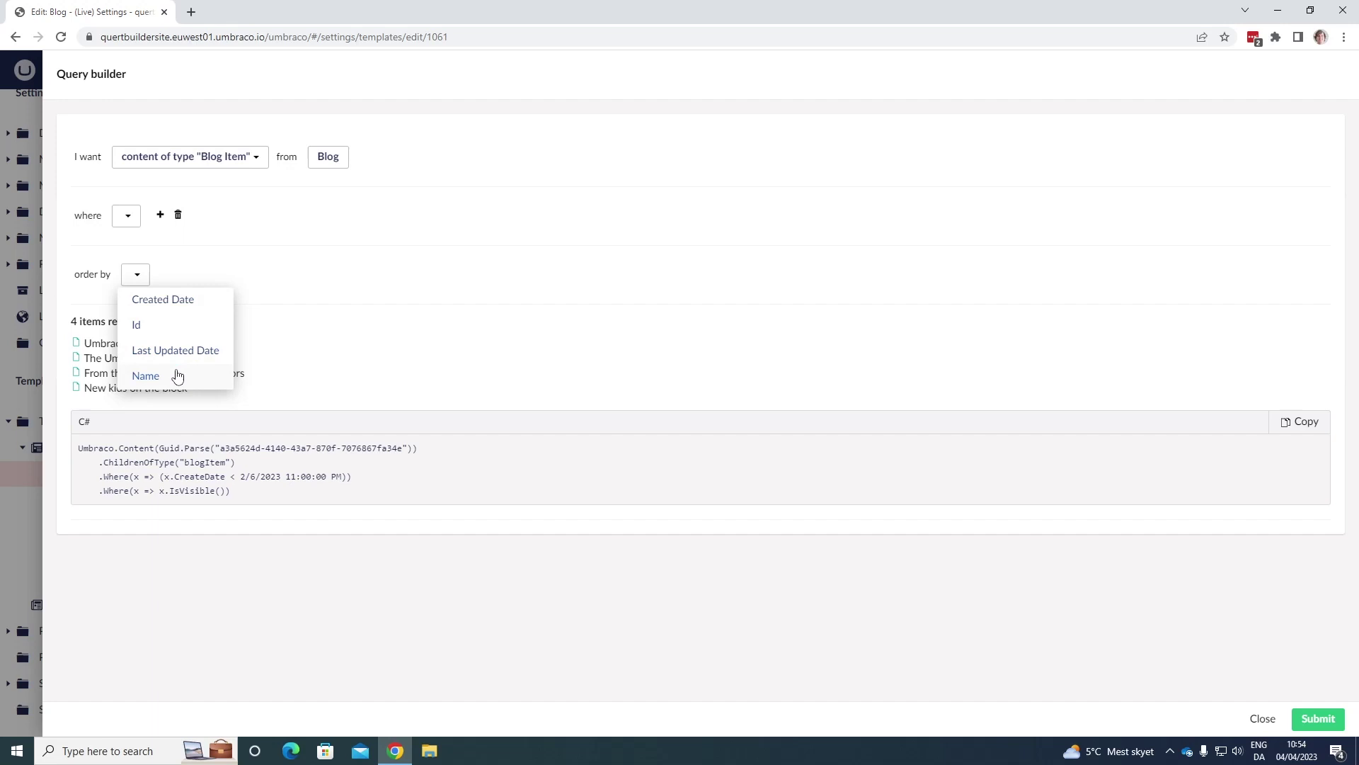
pyautogui.click(205, 307)
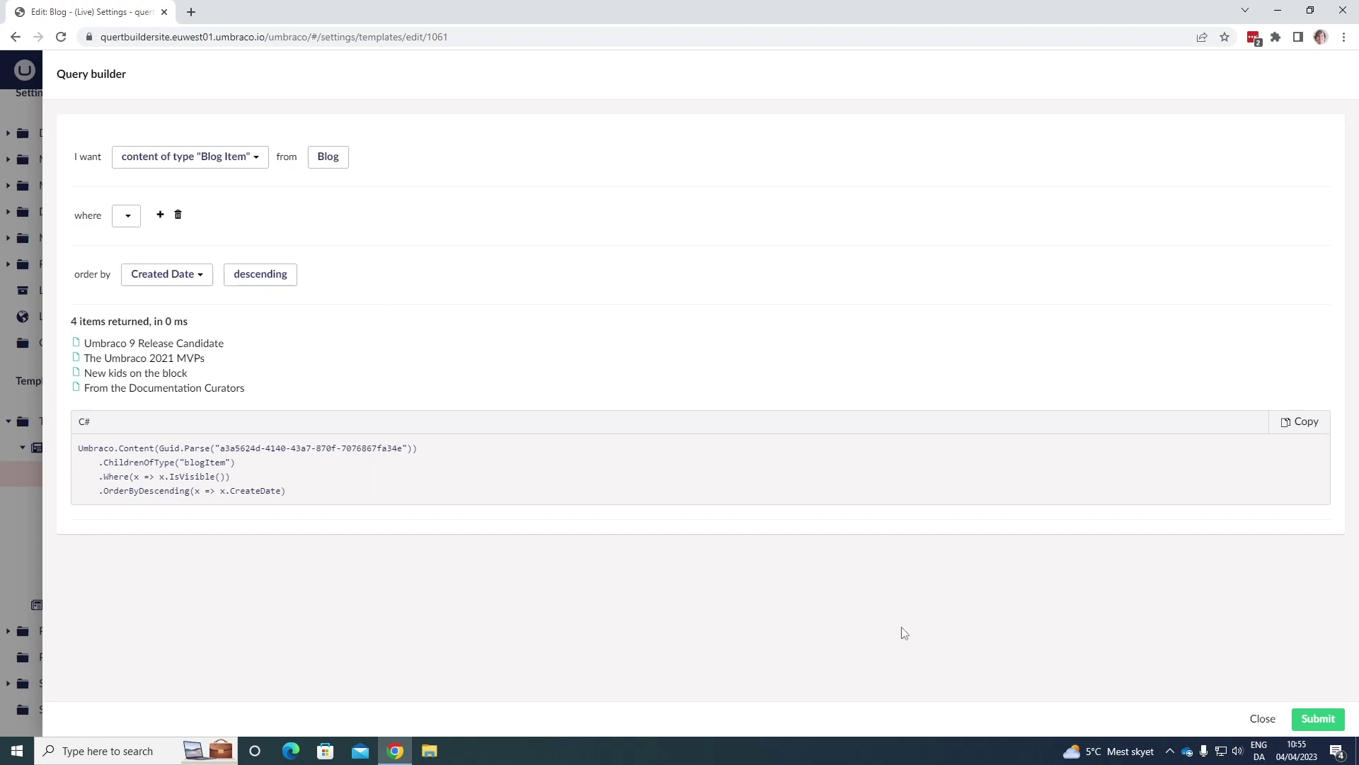
# Step: Insert the generated Blog Item query into the template and remove stray blank lines
pyautogui.click(1317, 719)
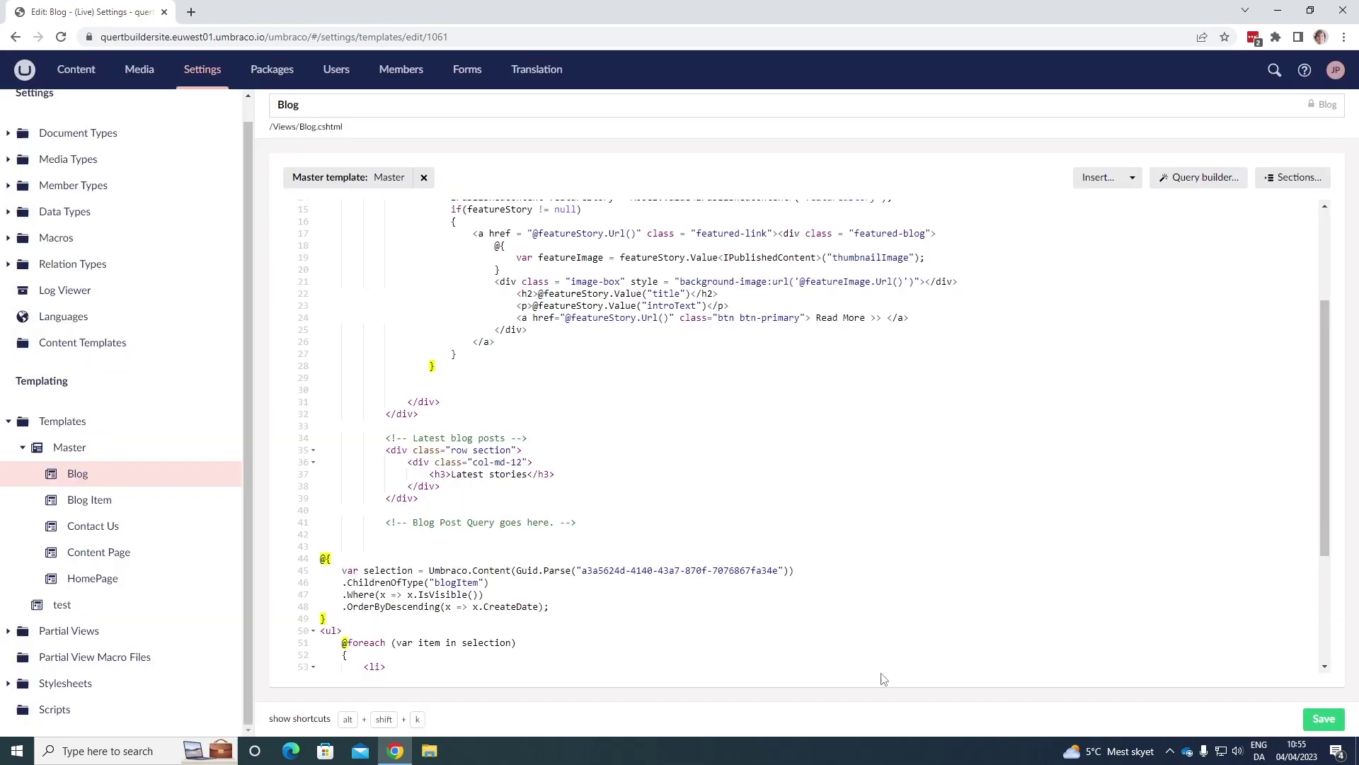
pyautogui.scroll(-2, 882, 675)
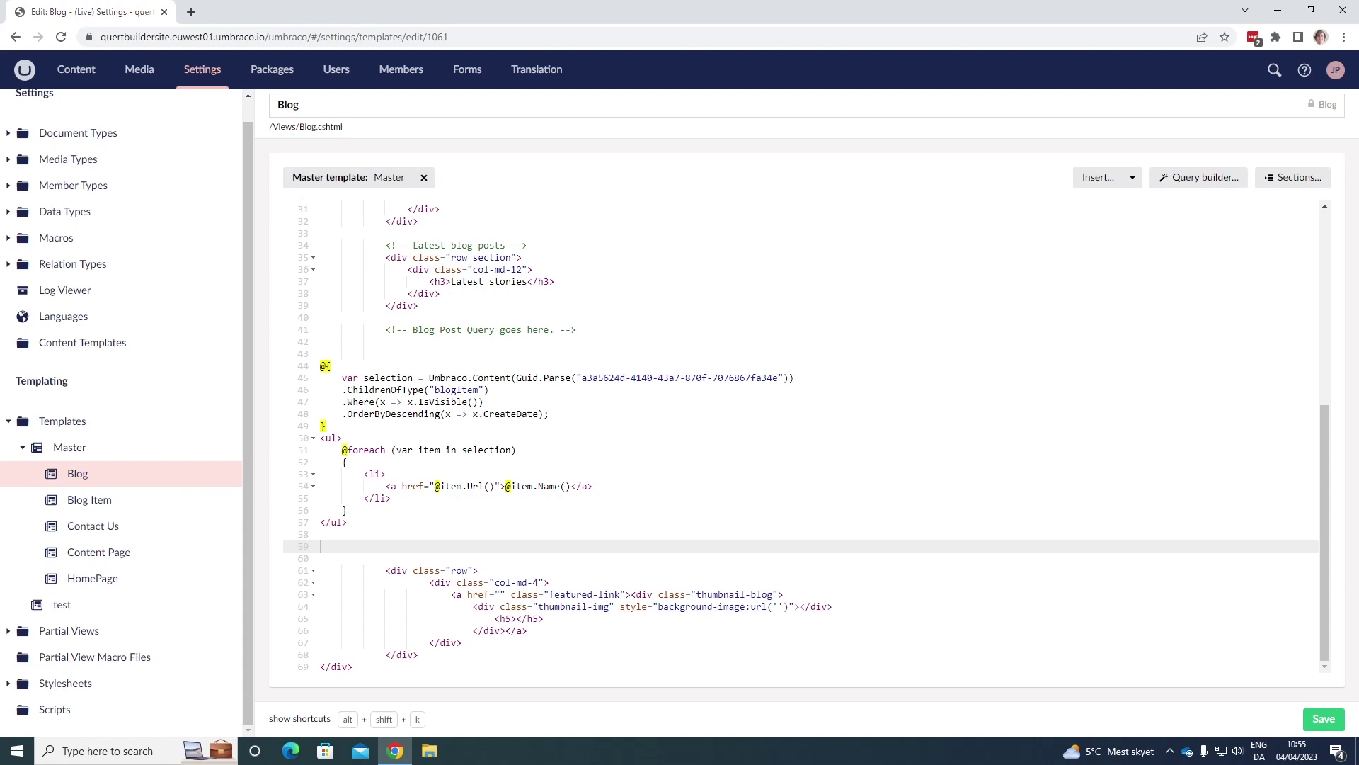
pyautogui.press('BackSpace')
pyautogui.press('Delete')
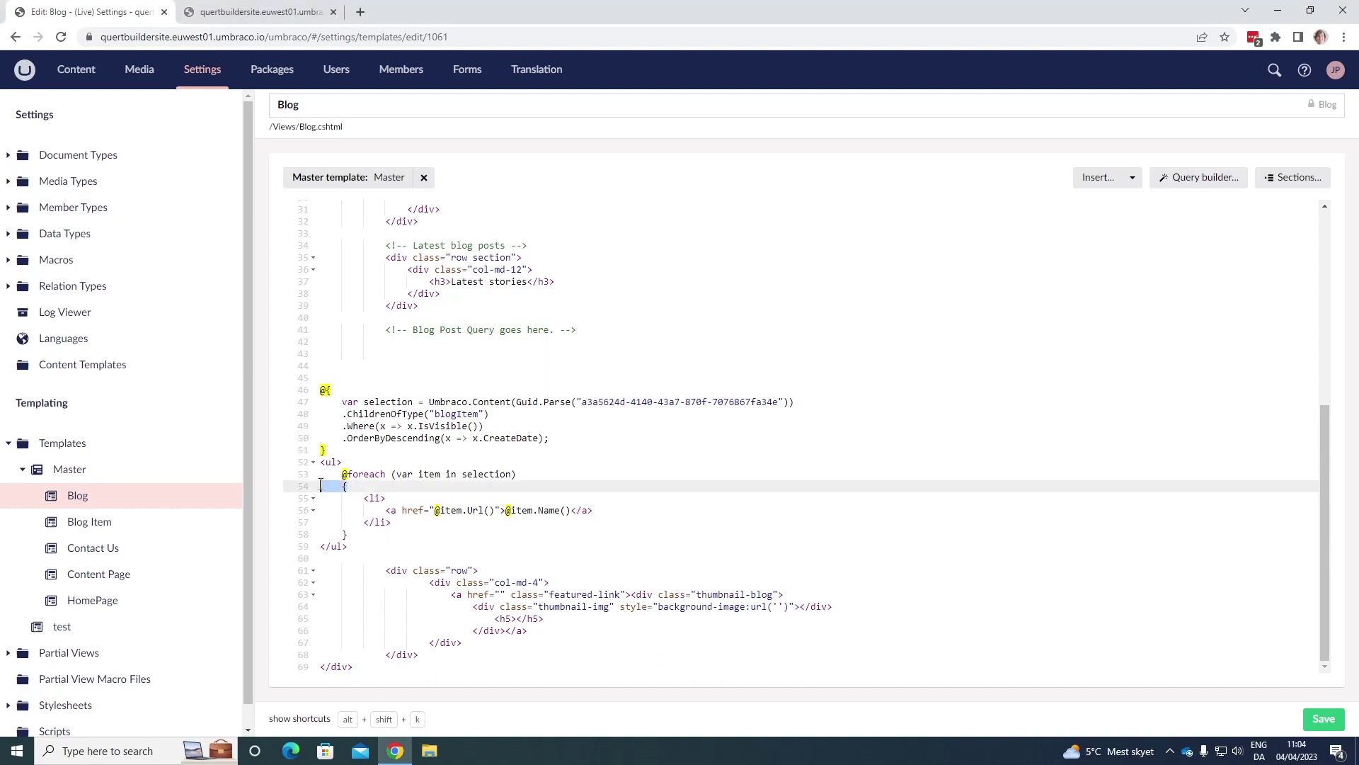
pyautogui.moveTo(357, 486); pyautogui.dragTo(289, 480)
pyautogui.hotkey('ctrl', 'c')
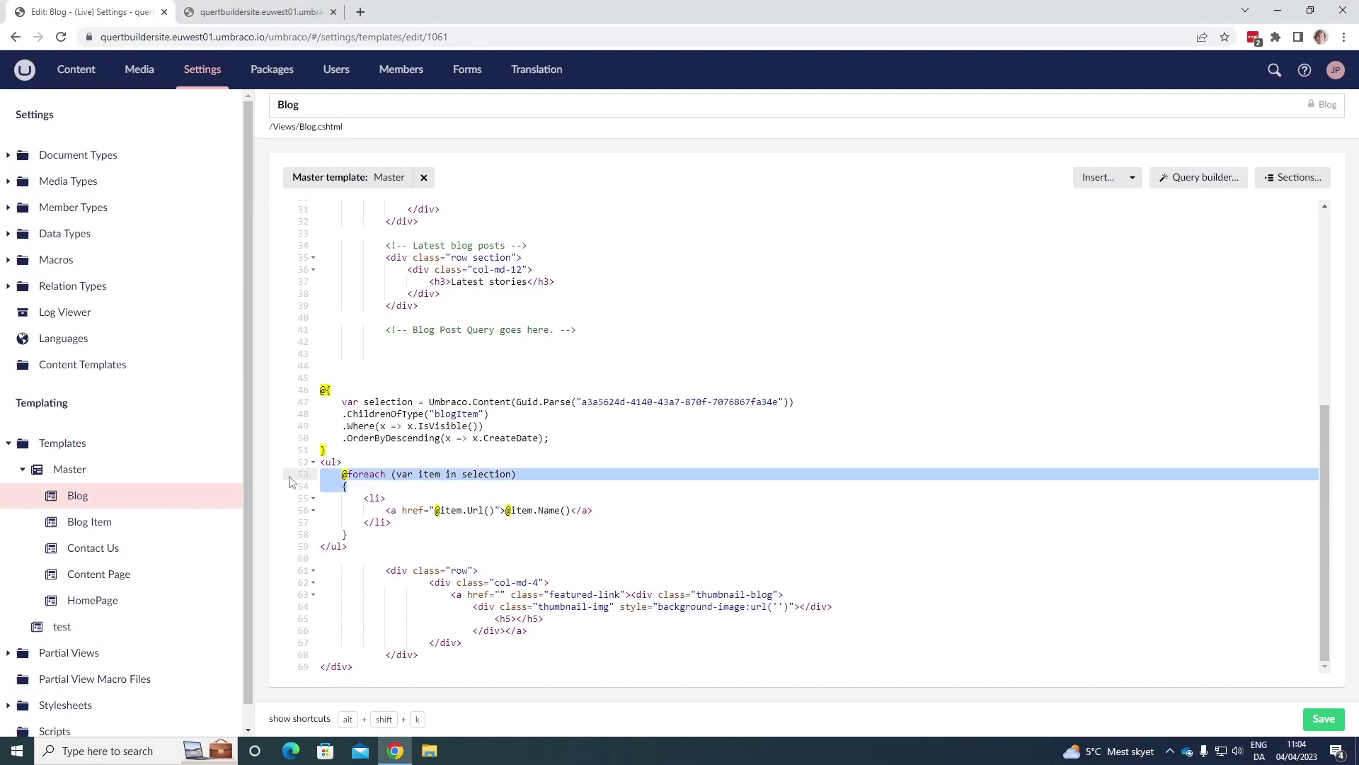
pyautogui.press('BackSpace')
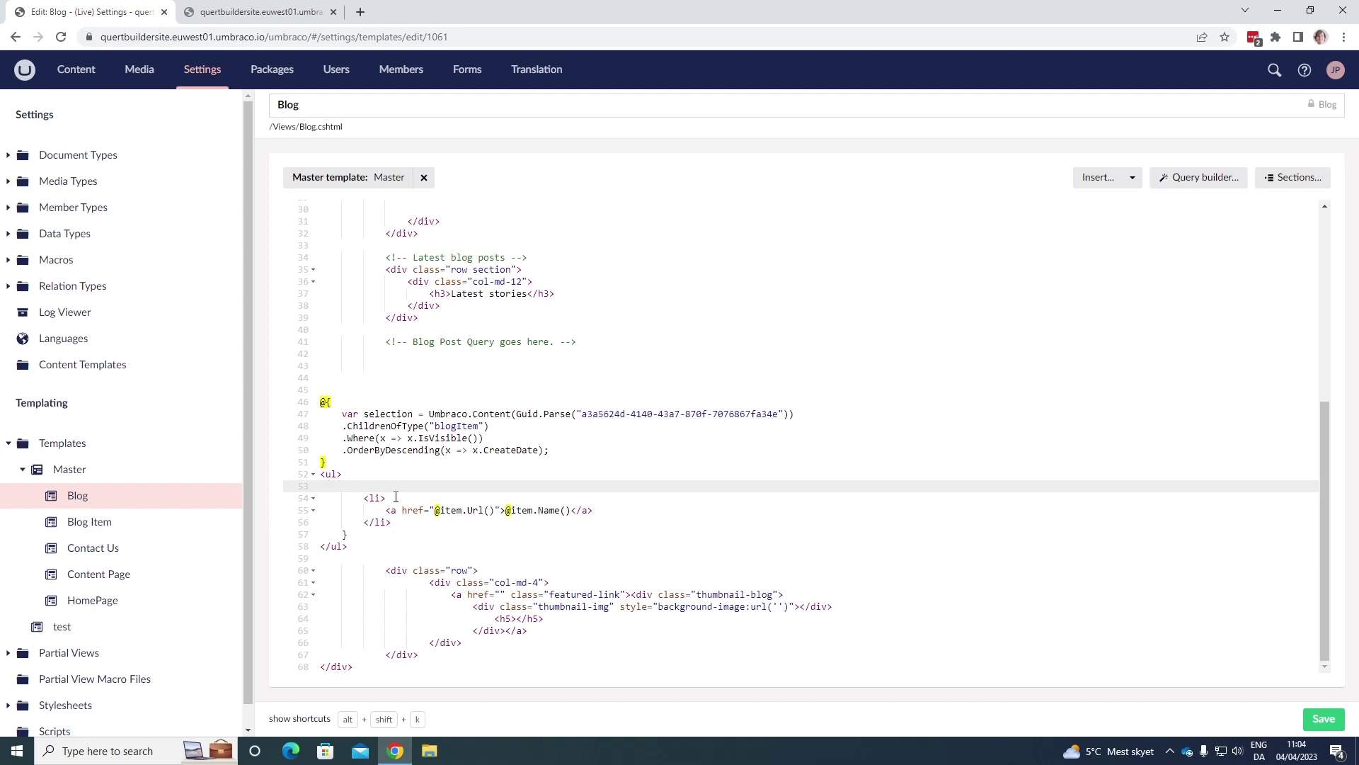
pyautogui.click(481, 570)
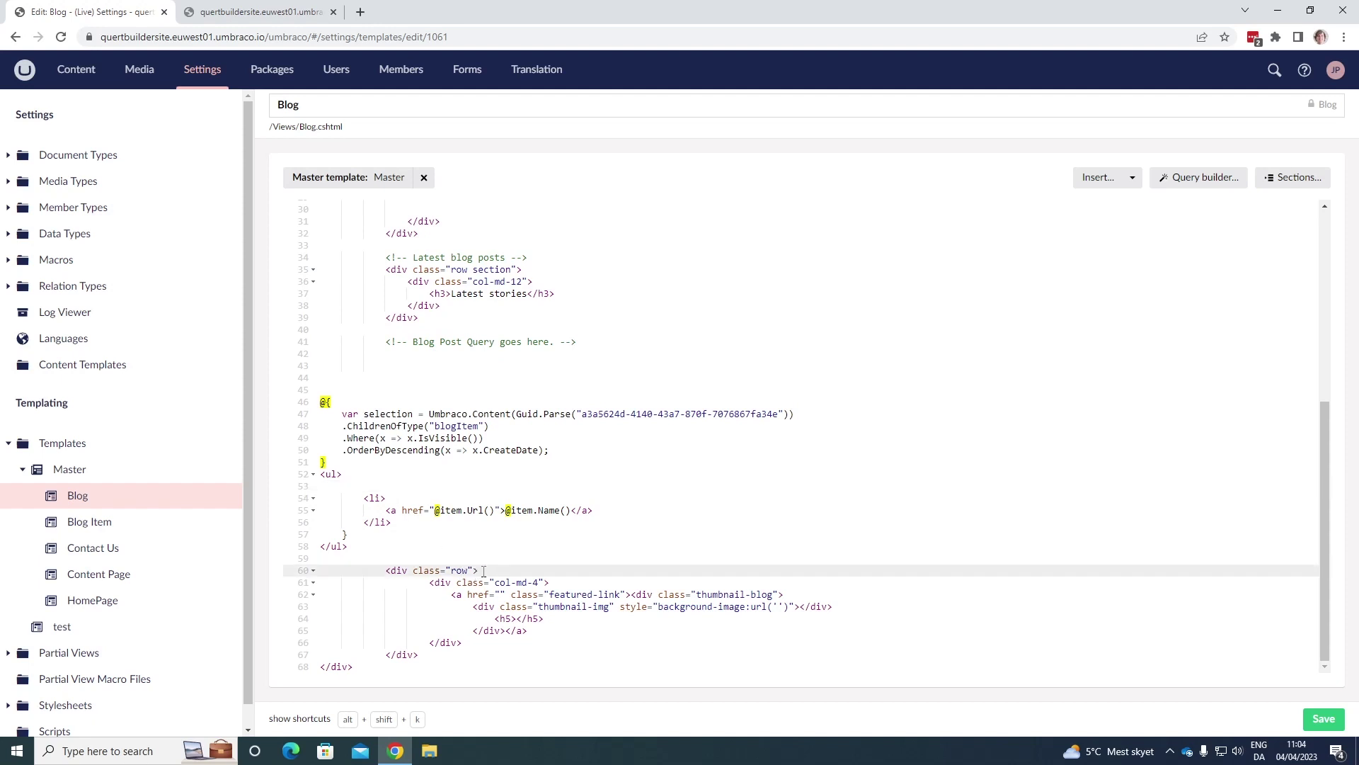
pyautogui.press('Return')
pyautogui.hotkey('ctrl', 'v')
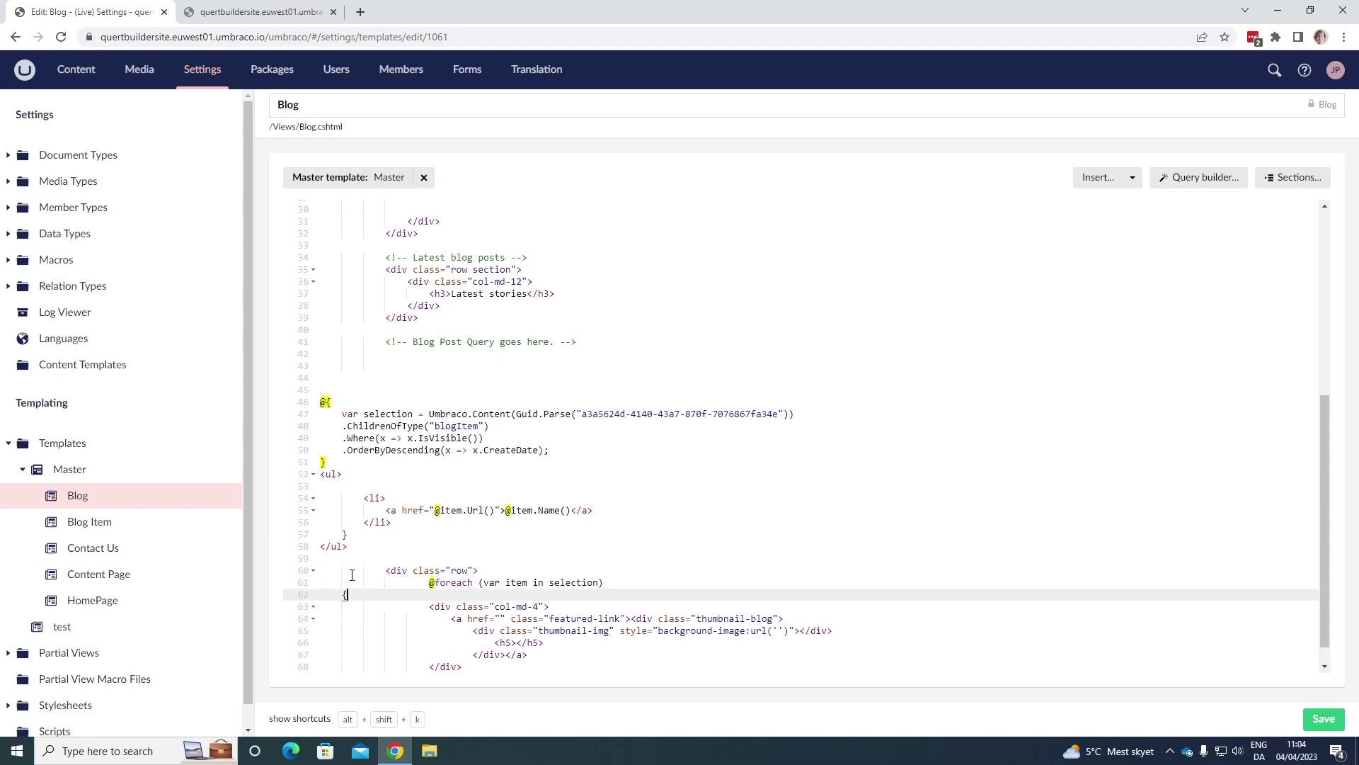
pyautogui.press('Tab')
pyautogui.press('Tab')
pyautogui.press('Tab')
pyautogui.press('Tab')
pyautogui.press('Tab')
pyautogui.scroll(-1, 457, 531)
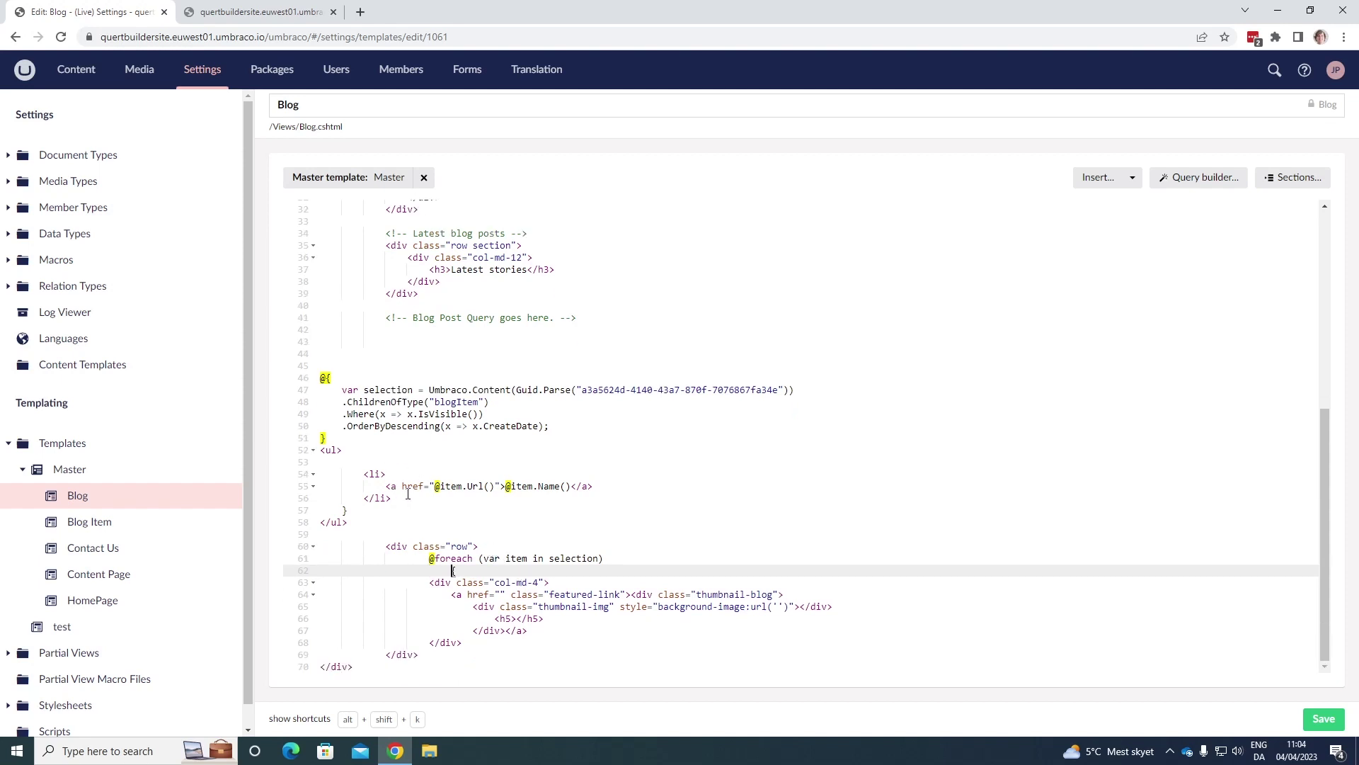
# Step: Start a line after the card's closing div for the loop's closing brace
pyautogui.click(356, 512)
pyautogui.write('{')
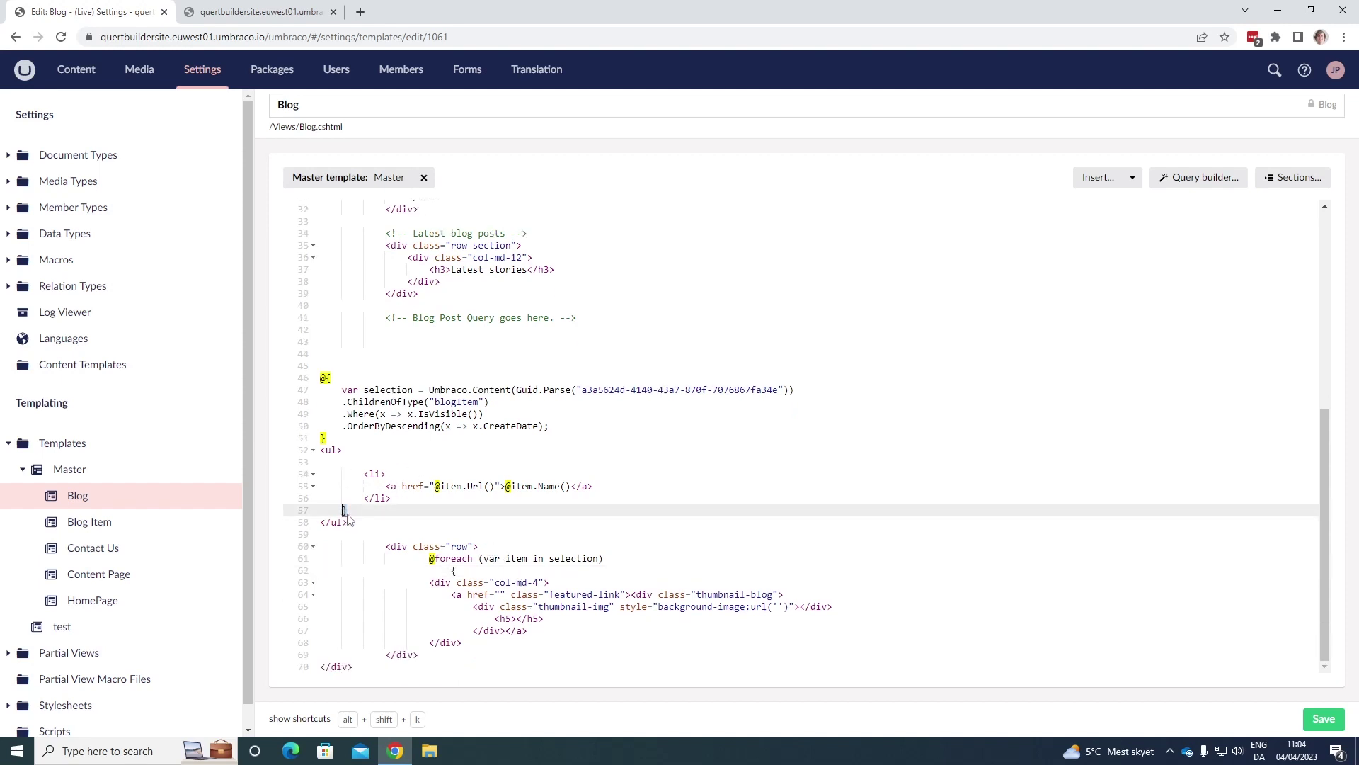
pyautogui.click(468, 641)
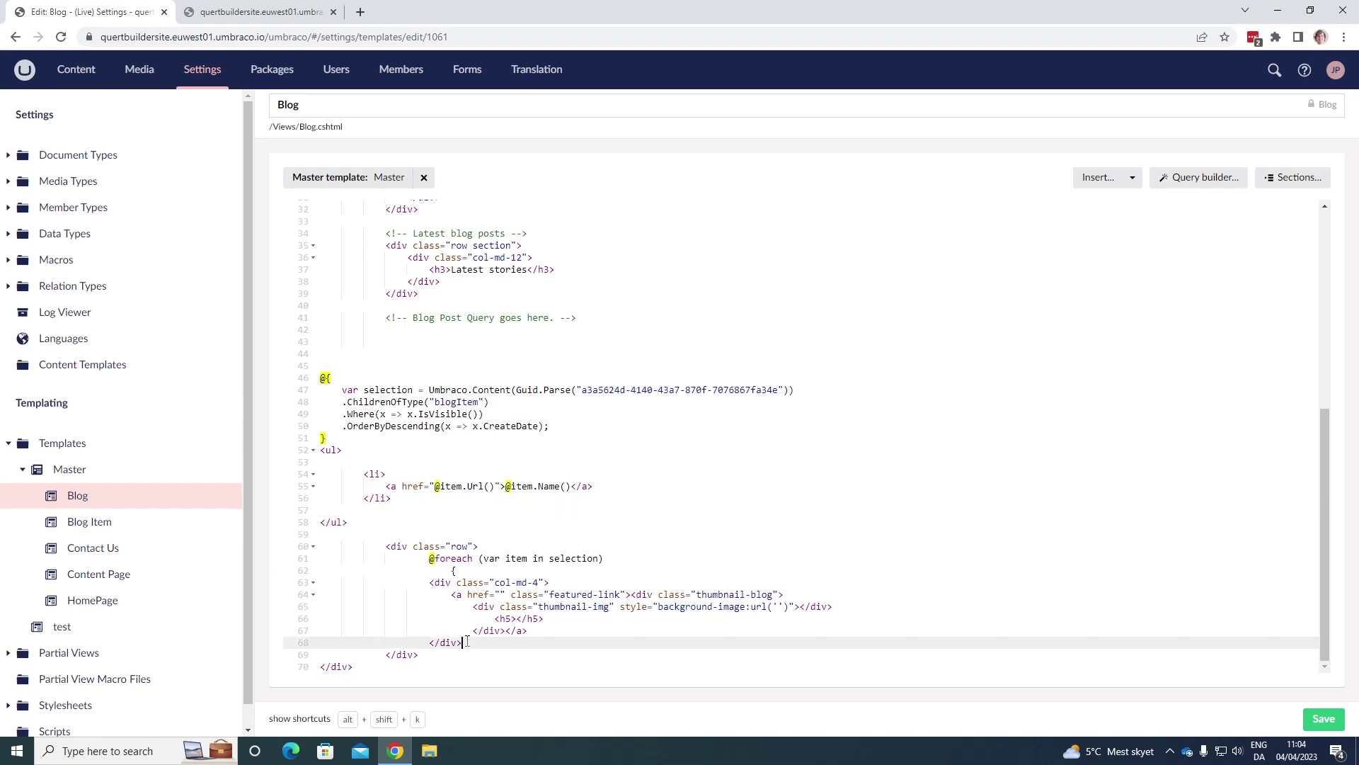
pyautogui.press('Return')
pyautogui.write('}')
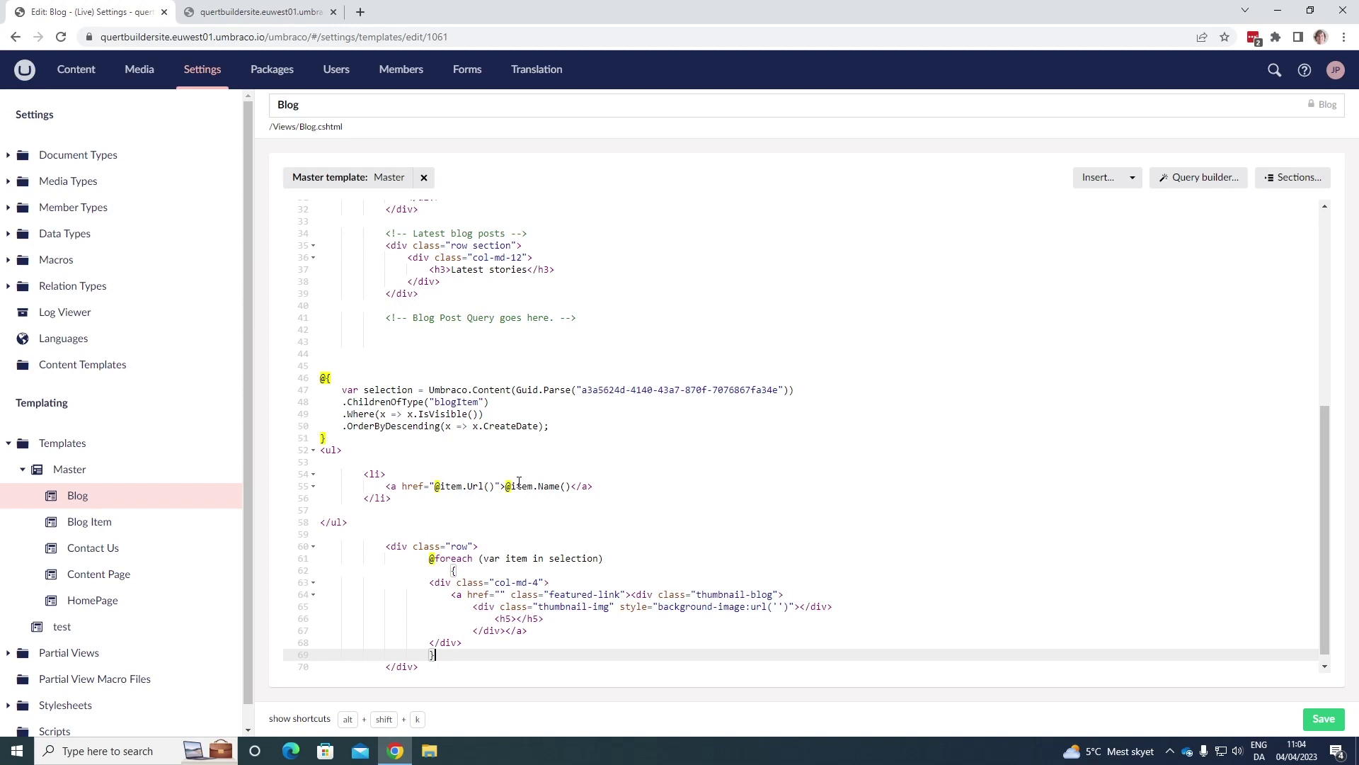
# Step: Remove the generated list's ul and li tags around the test link
pyautogui.moveTo(353, 525); pyautogui.dragTo(303, 525)
pyautogui.hotkey('ctrl', 'x')
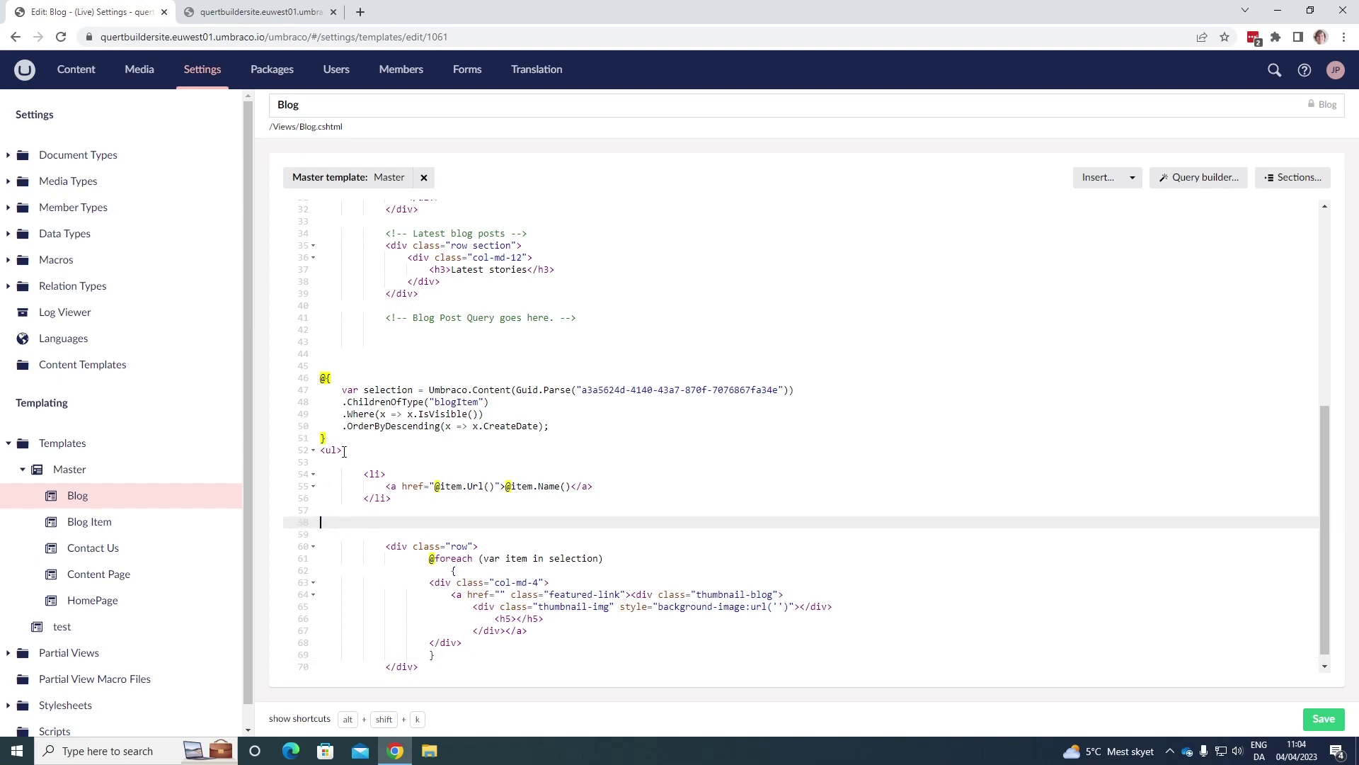
pyautogui.moveTo(344, 451); pyautogui.dragTo(286, 454)
pyautogui.hotkey('ctrl', 'x')
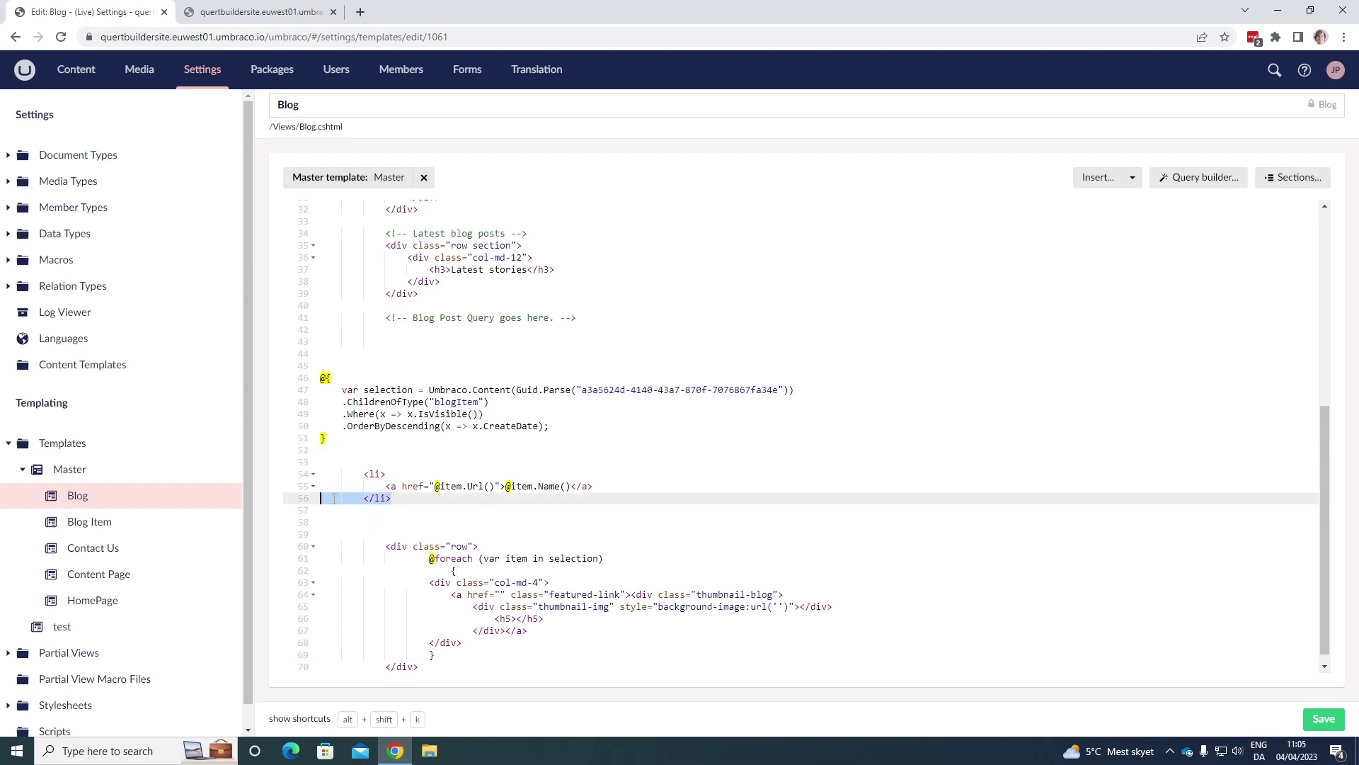
pyautogui.moveTo(319, 500)
pyautogui.mouseDown()
pyautogui.moveTo(396, 495)
pyautogui.moveTo(304, 476)
pyautogui.mouseUp()
pyautogui.hotkey('ctrl', 'x')
pyautogui.hotkey('ctrl', 'x')
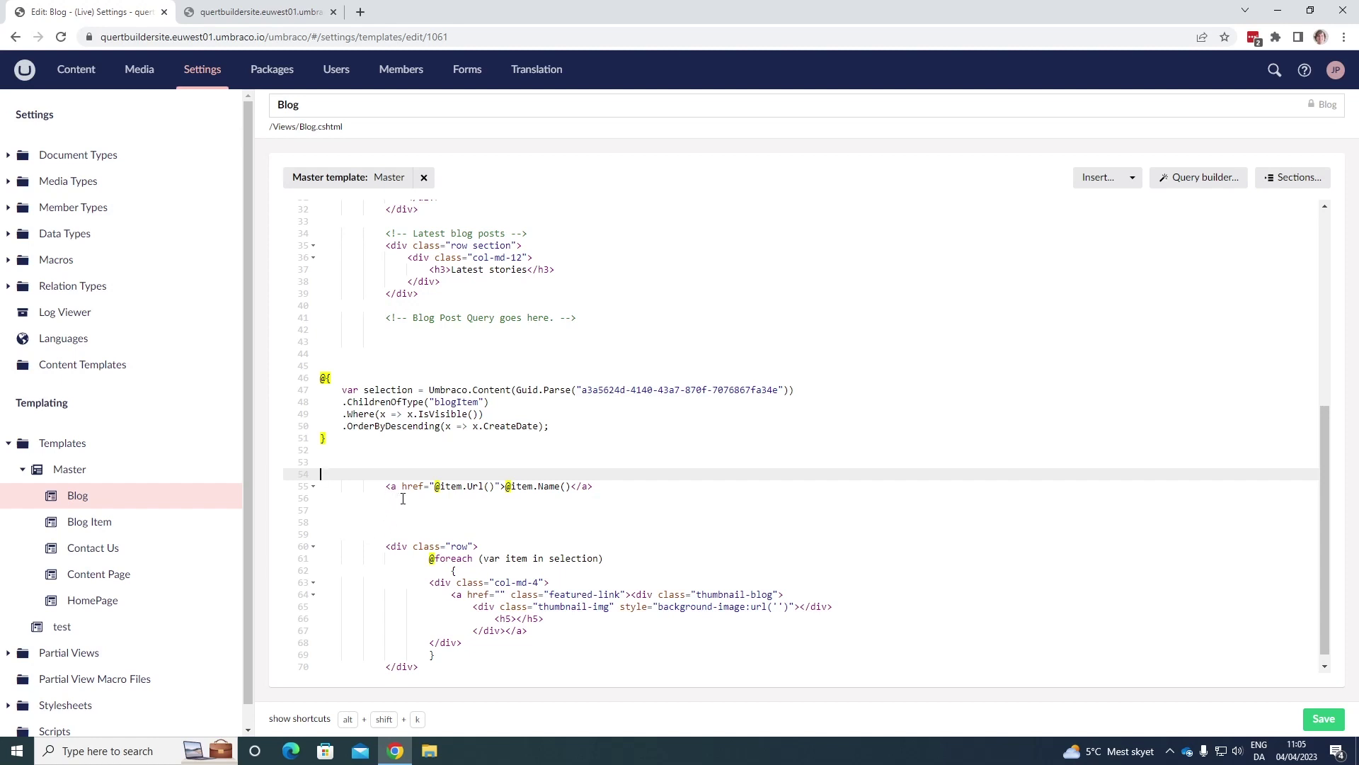
pyautogui.moveTo(434, 486); pyautogui.dragTo(495, 487)
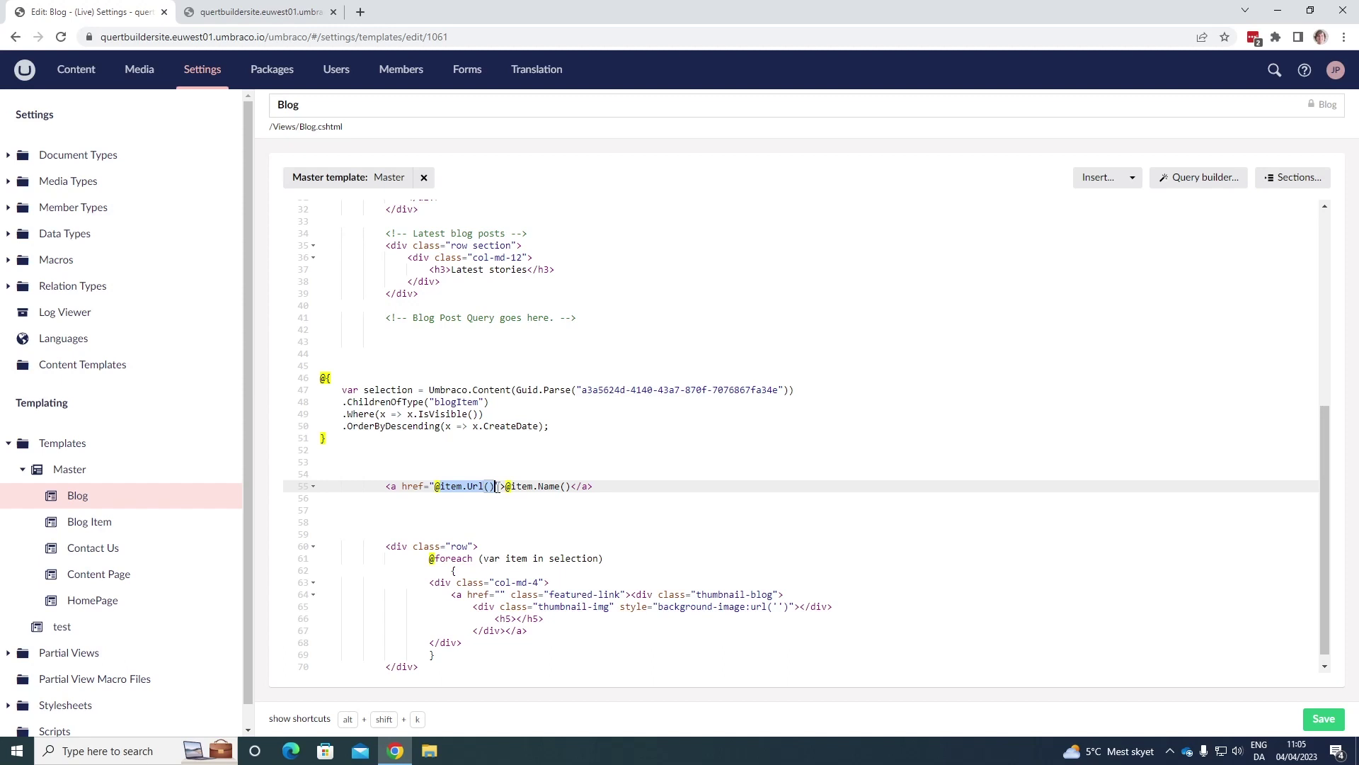
pyautogui.press('BackSpace')
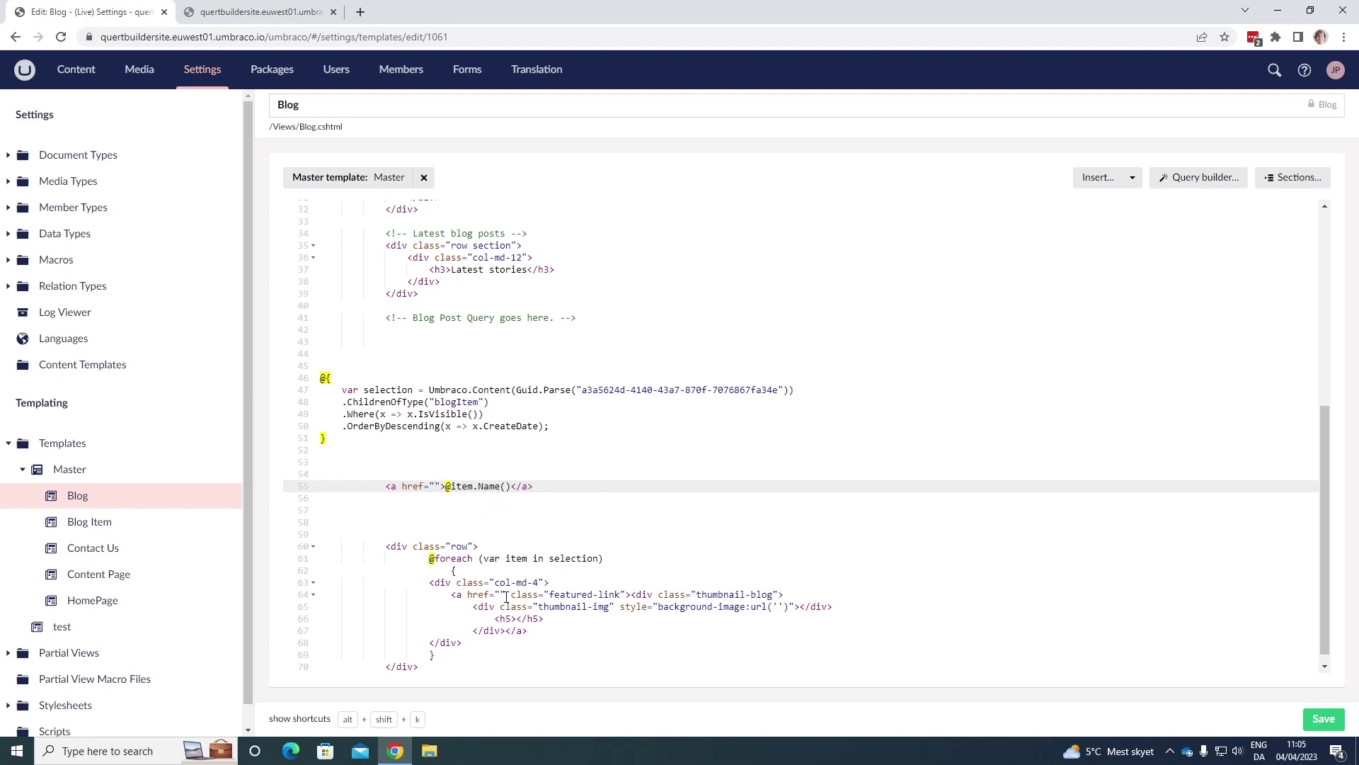
pyautogui.click(501, 594)
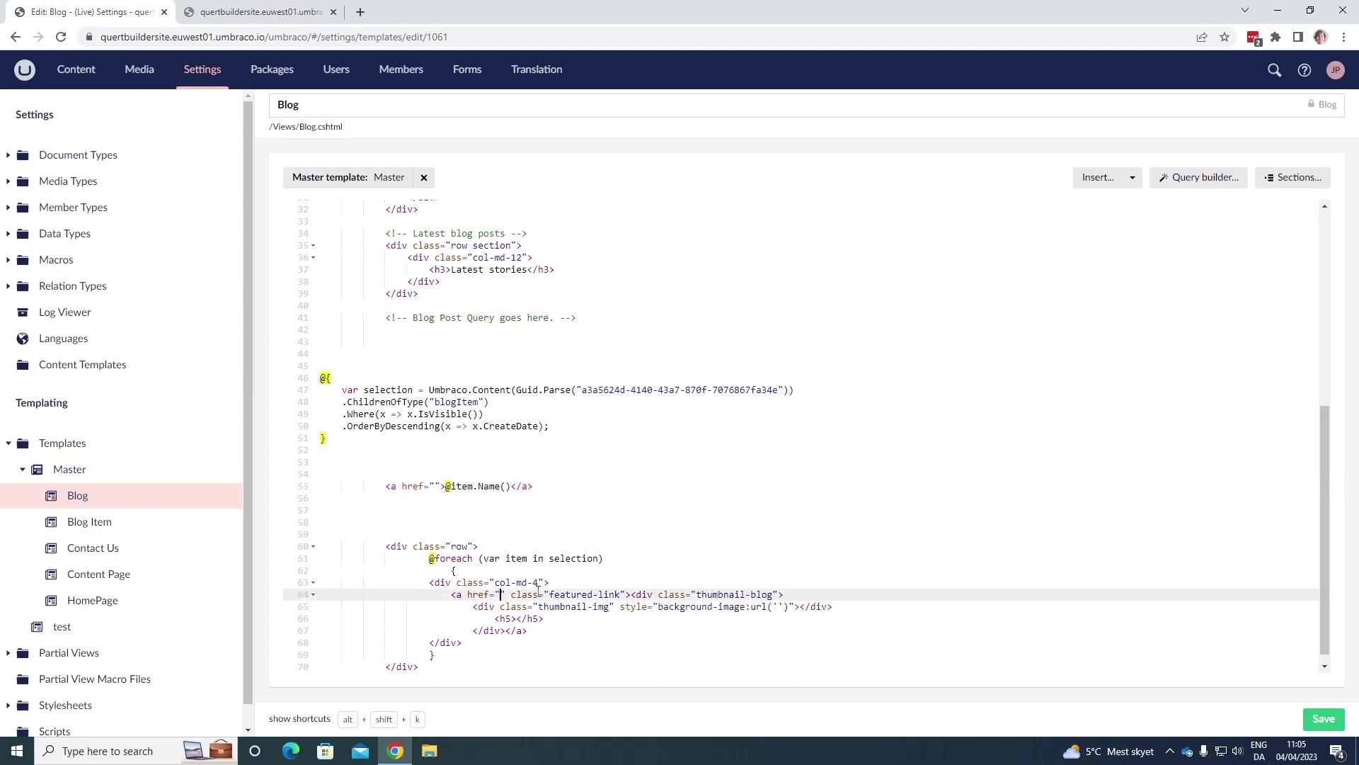
pyautogui.hotkey('ctrl', 'v')
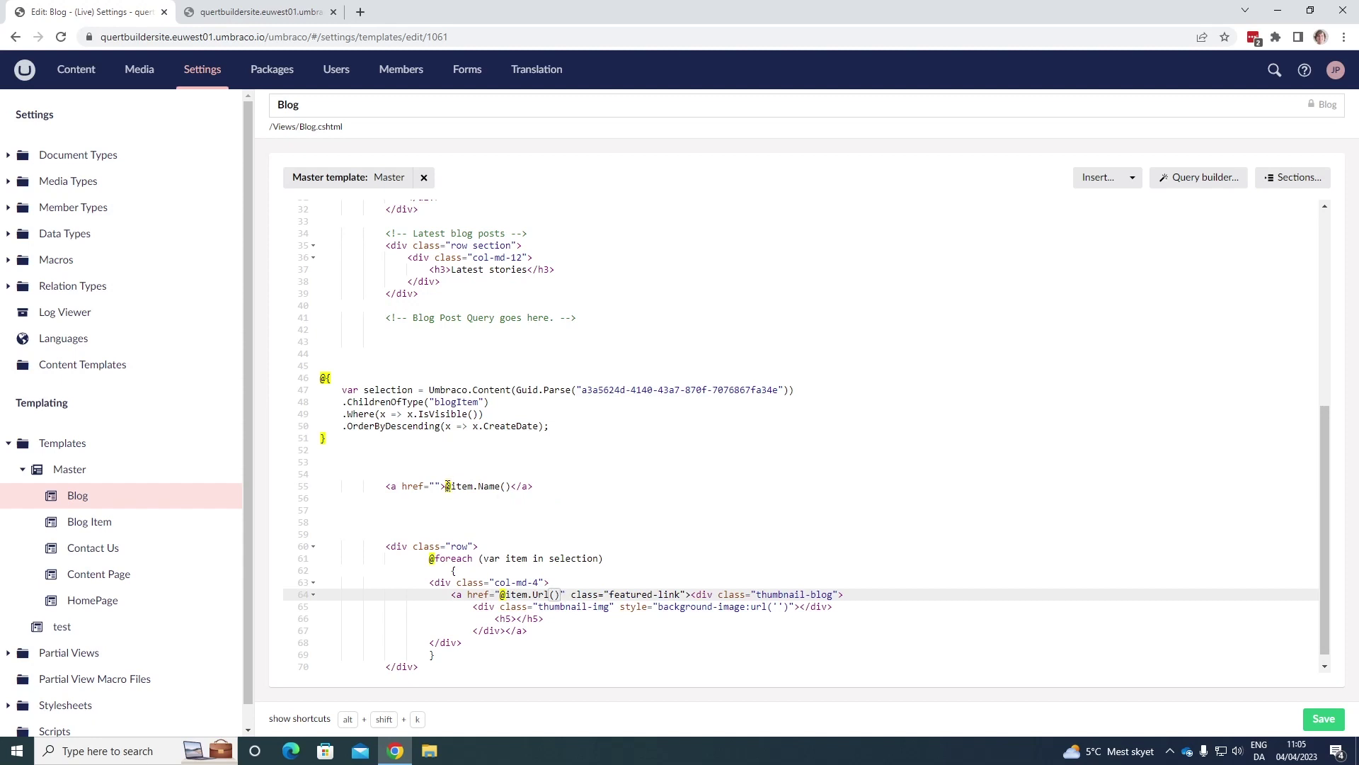
pyautogui.moveTo(445, 486); pyautogui.dragTo(511, 485)
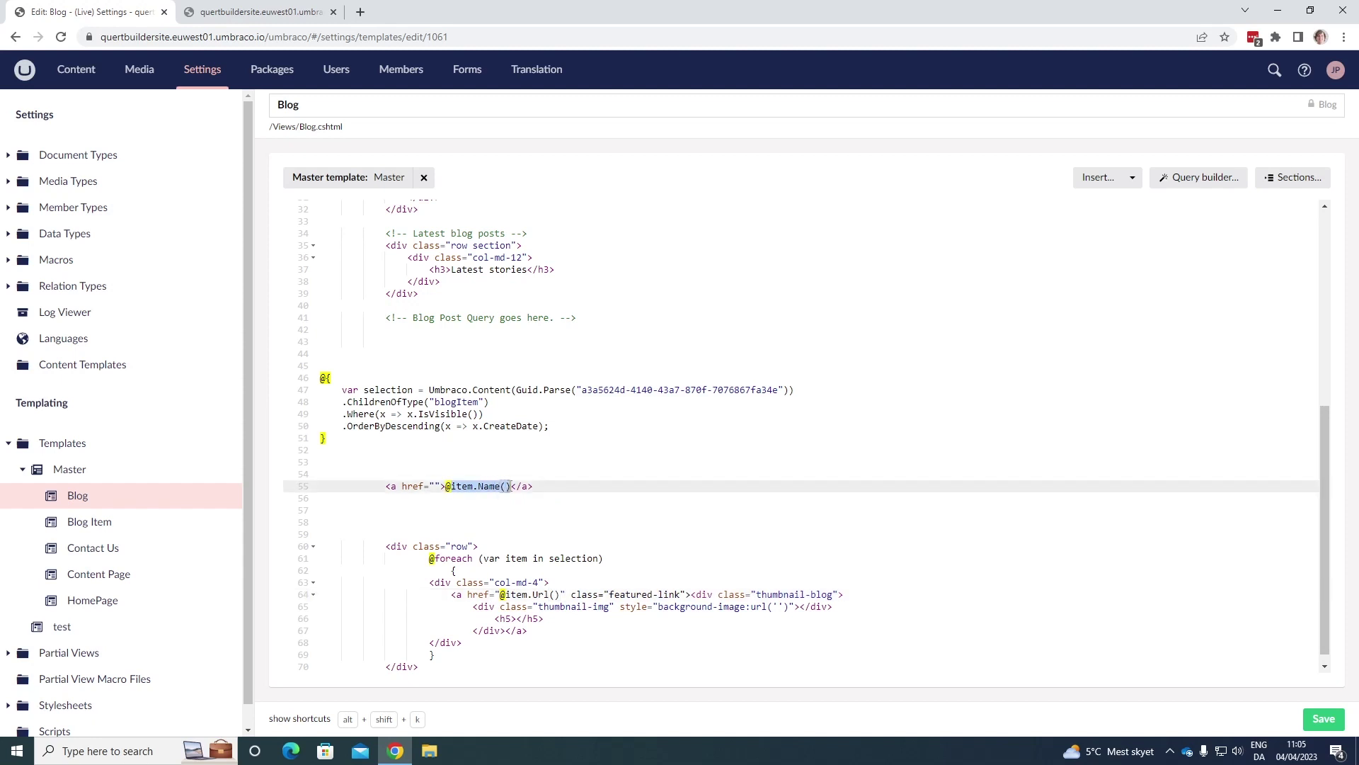
pyautogui.hotkey('ctrl', 'x')
pyautogui.click(514, 619)
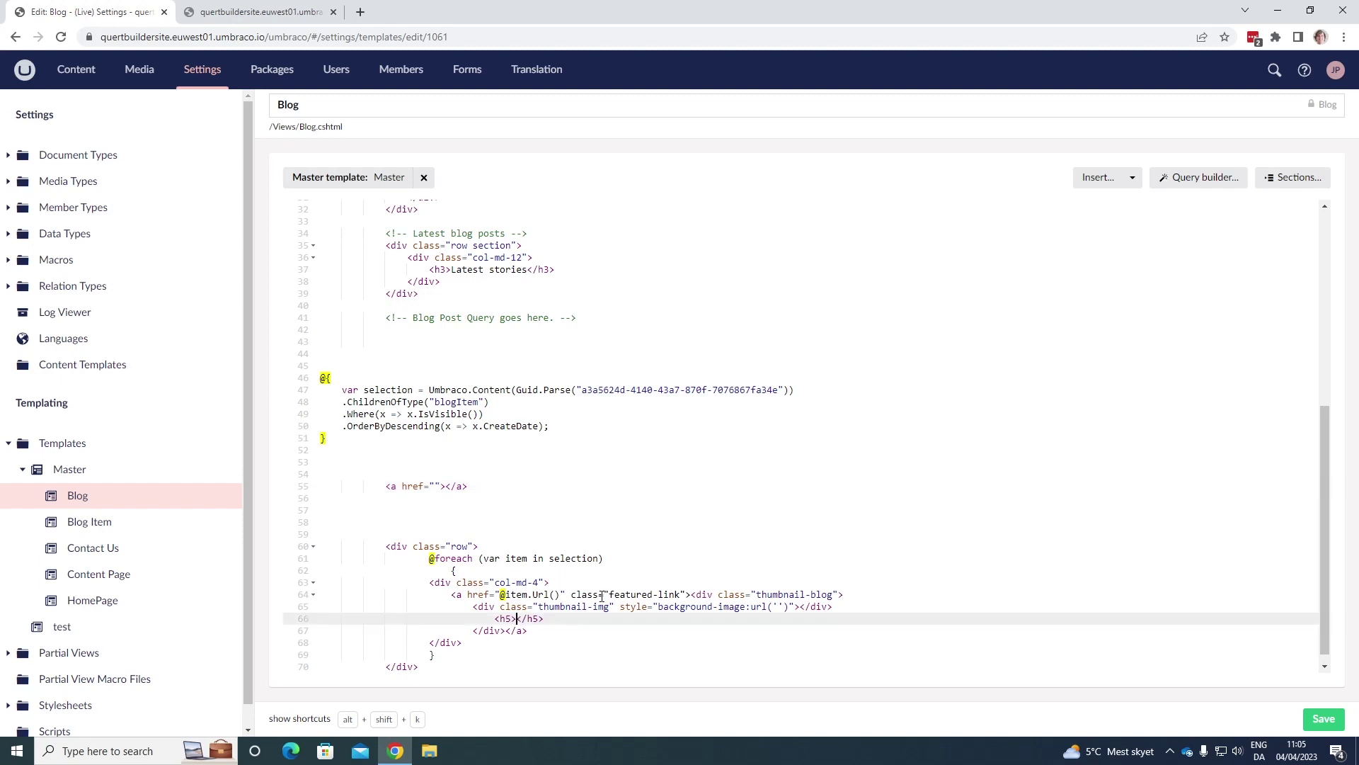
pyautogui.hotkey('ctrl', 'v')
# Step: Delete the leftover empty test link and the blank lines above the row
pyautogui.moveTo(477, 486); pyautogui.dragTo(315, 485)
pyautogui.press('BackSpace')
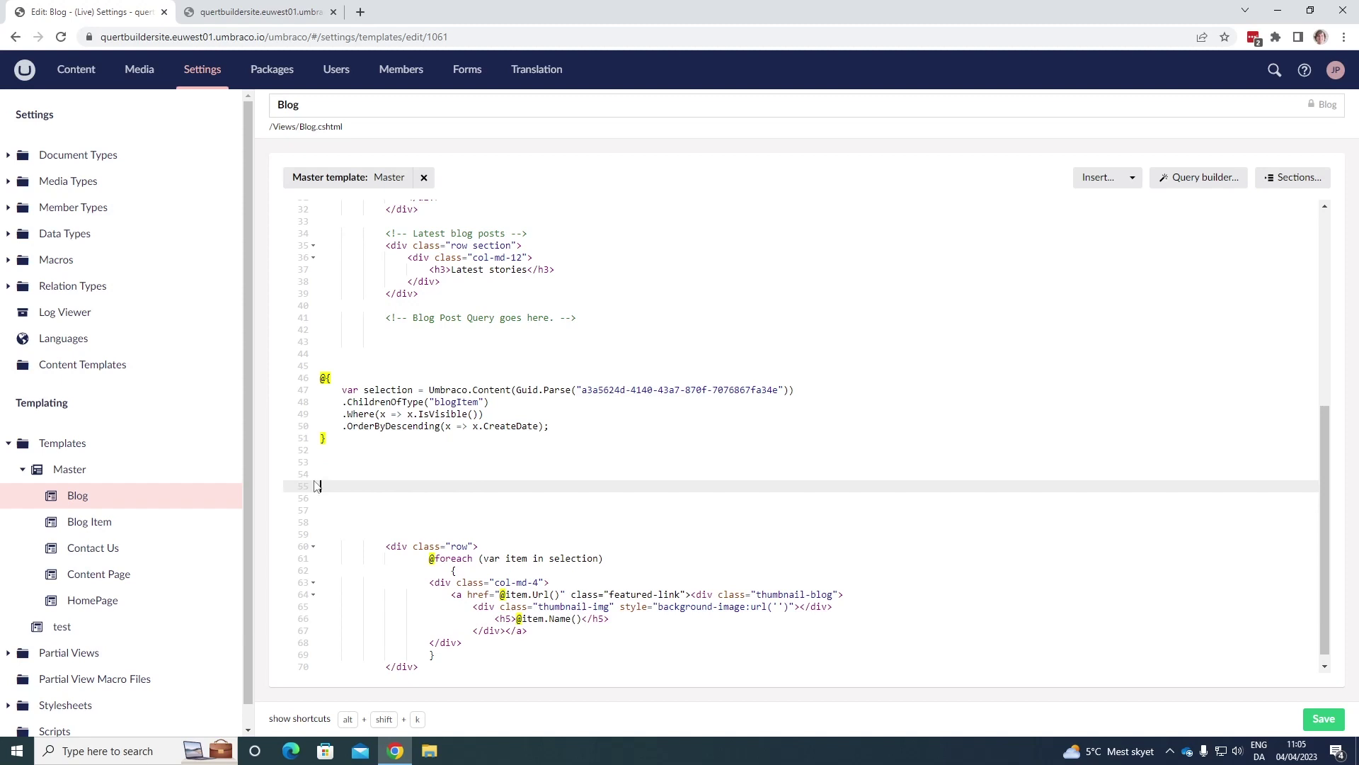
pyautogui.press('BackSpace')
pyautogui.press('BackSpace')
pyautogui.click(375, 515)
pyautogui.press('BackSpace')
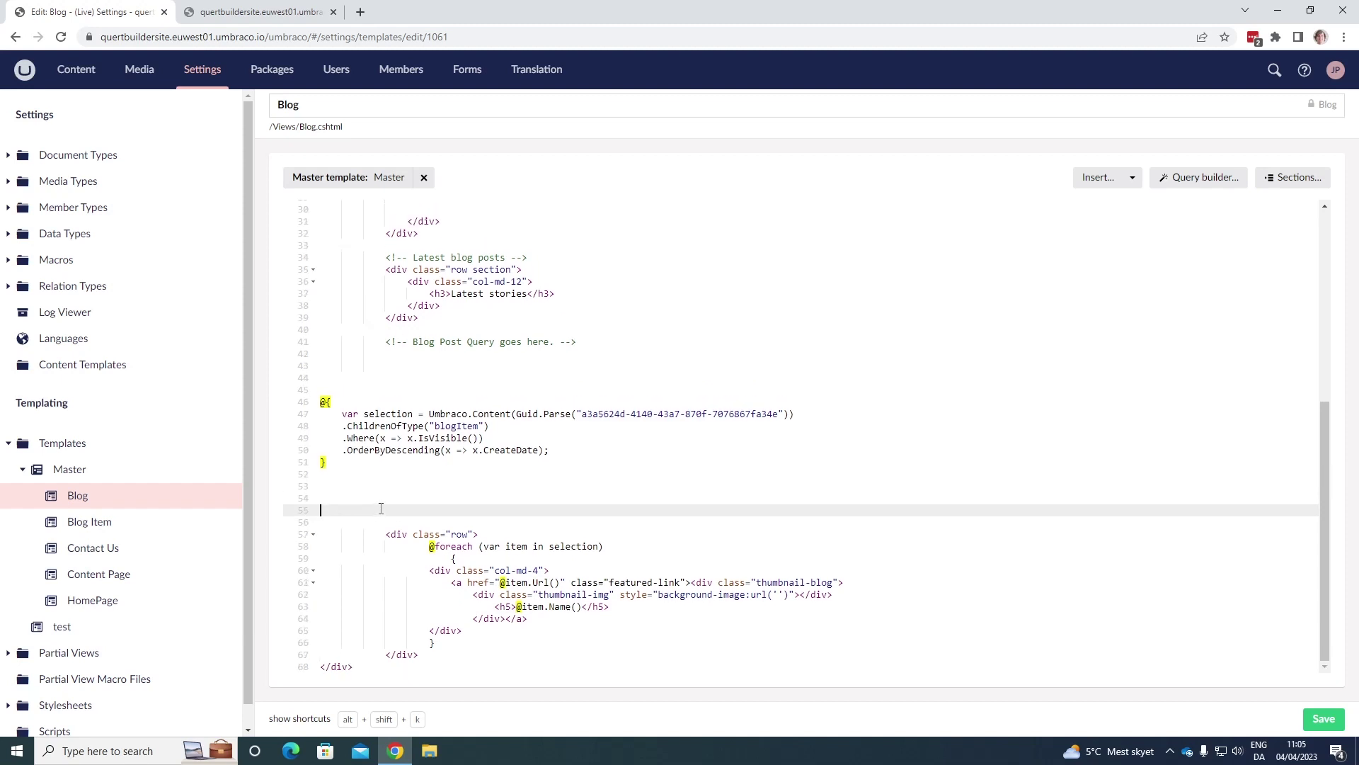
pyautogui.press('BackSpace')
pyautogui.press('BackSpace')
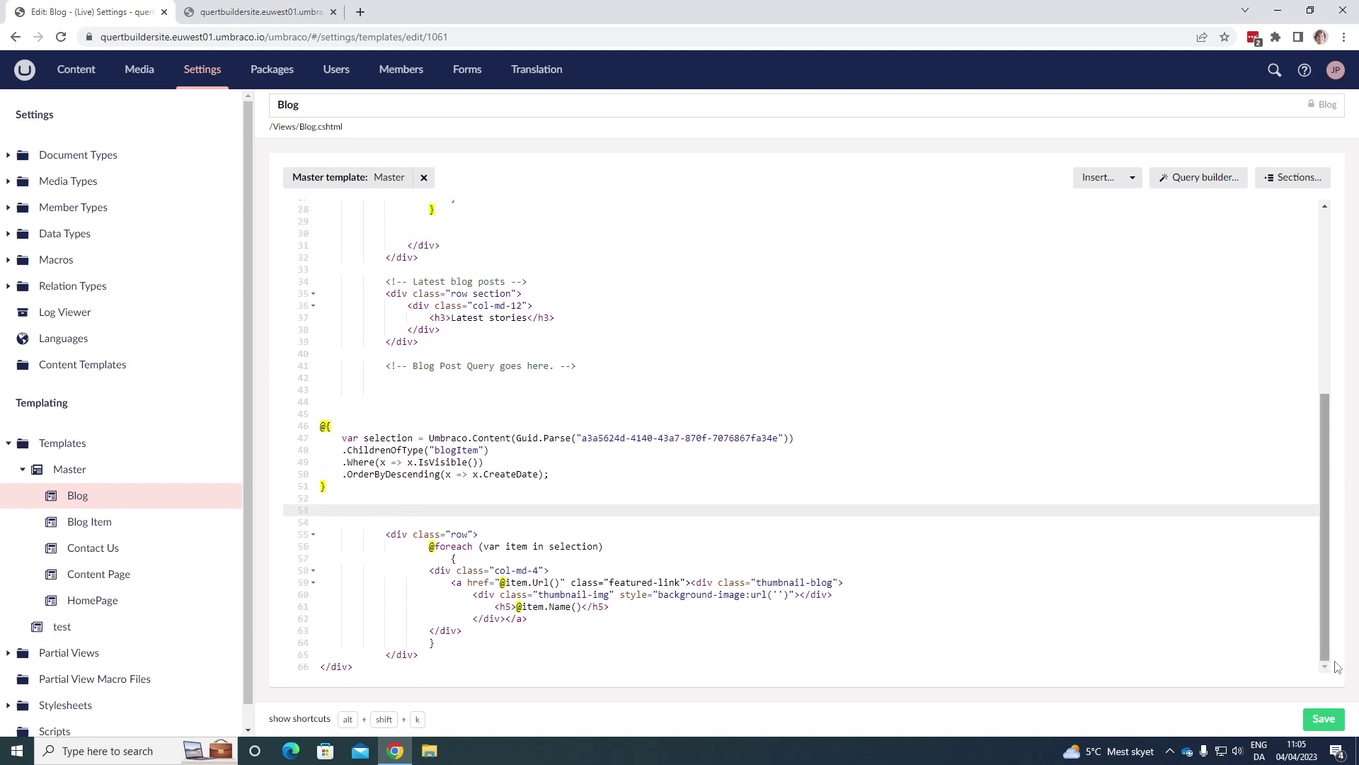
# Step: Save the Blog template and reload the live Blog page to check the Latest stories titles
pyautogui.click(1324, 721)
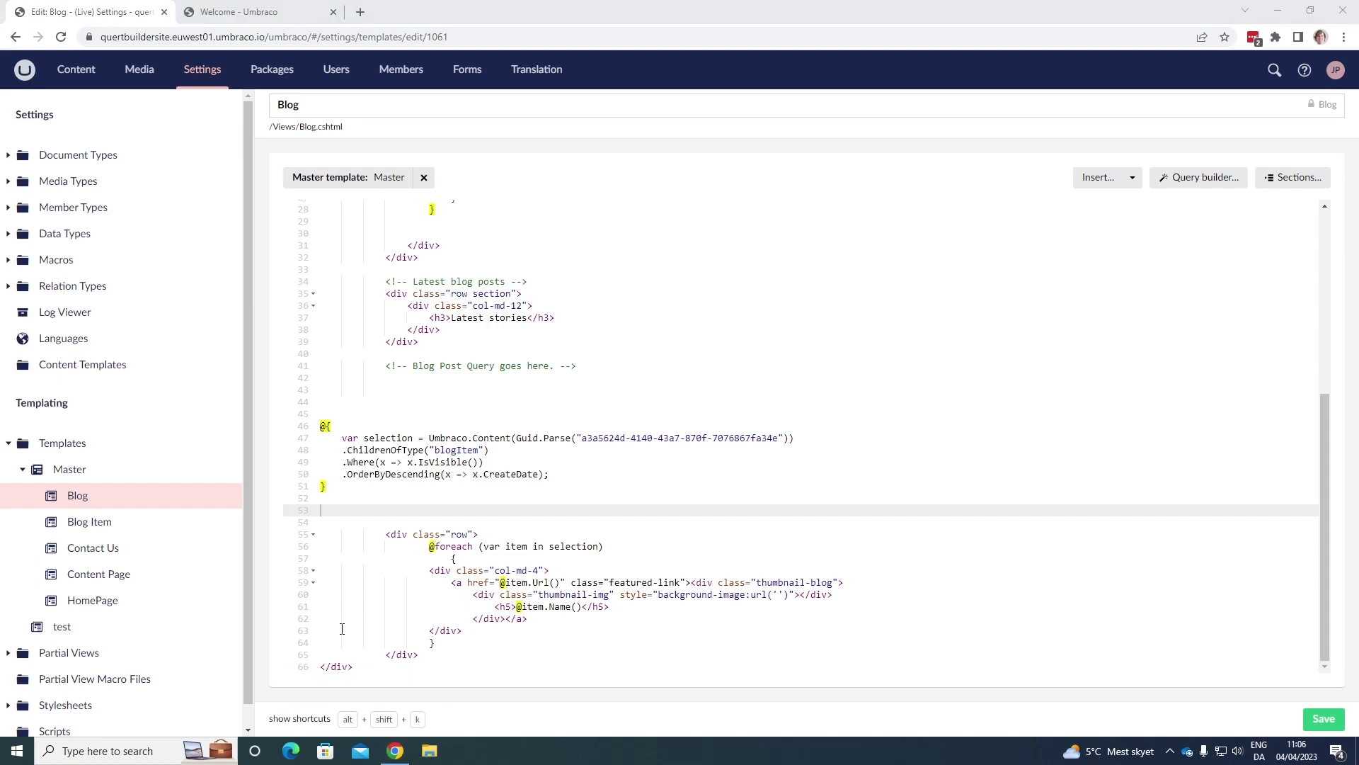
pyautogui.click(251, 16)
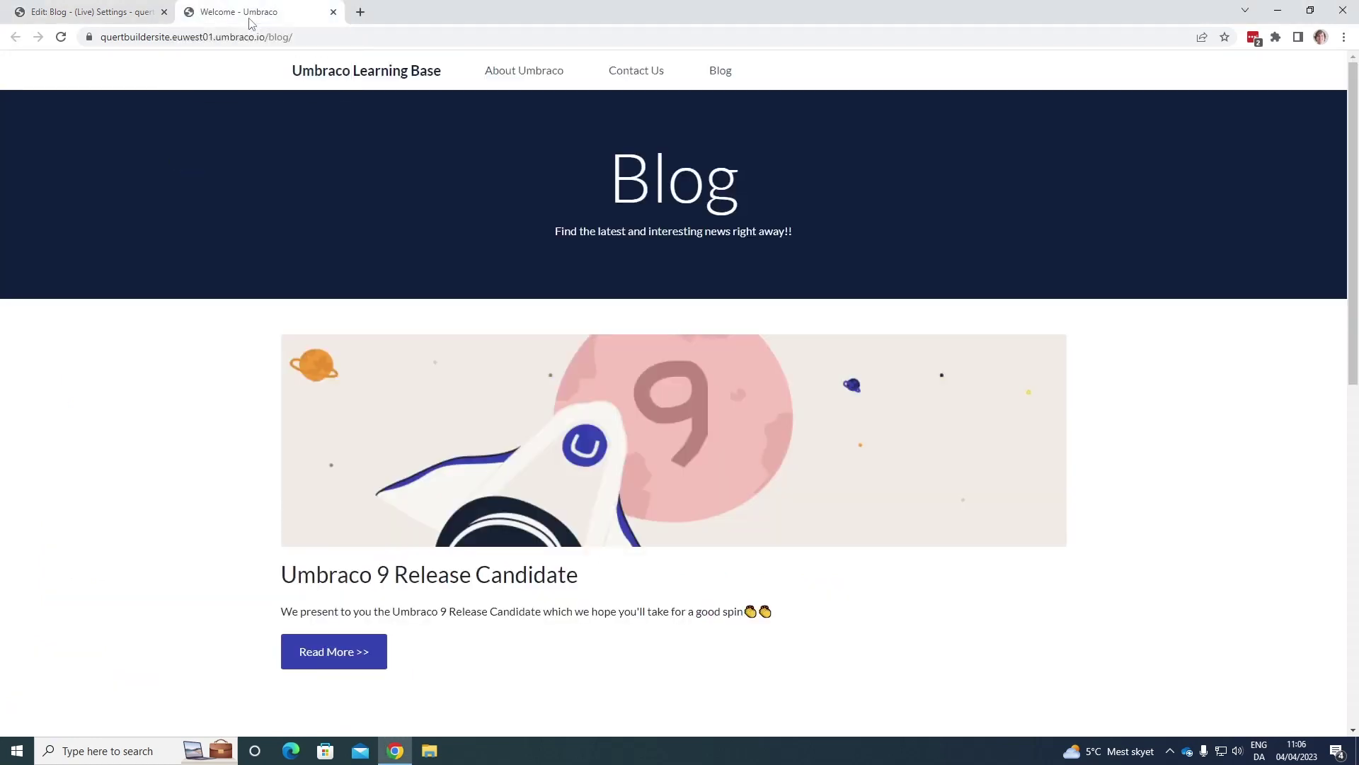
pyautogui.click(57, 42)
pyautogui.scroll(-3, 194, 191)
pyautogui.scroll(-2, 188, 195)
pyautogui.scroll(-1, 138, 192)
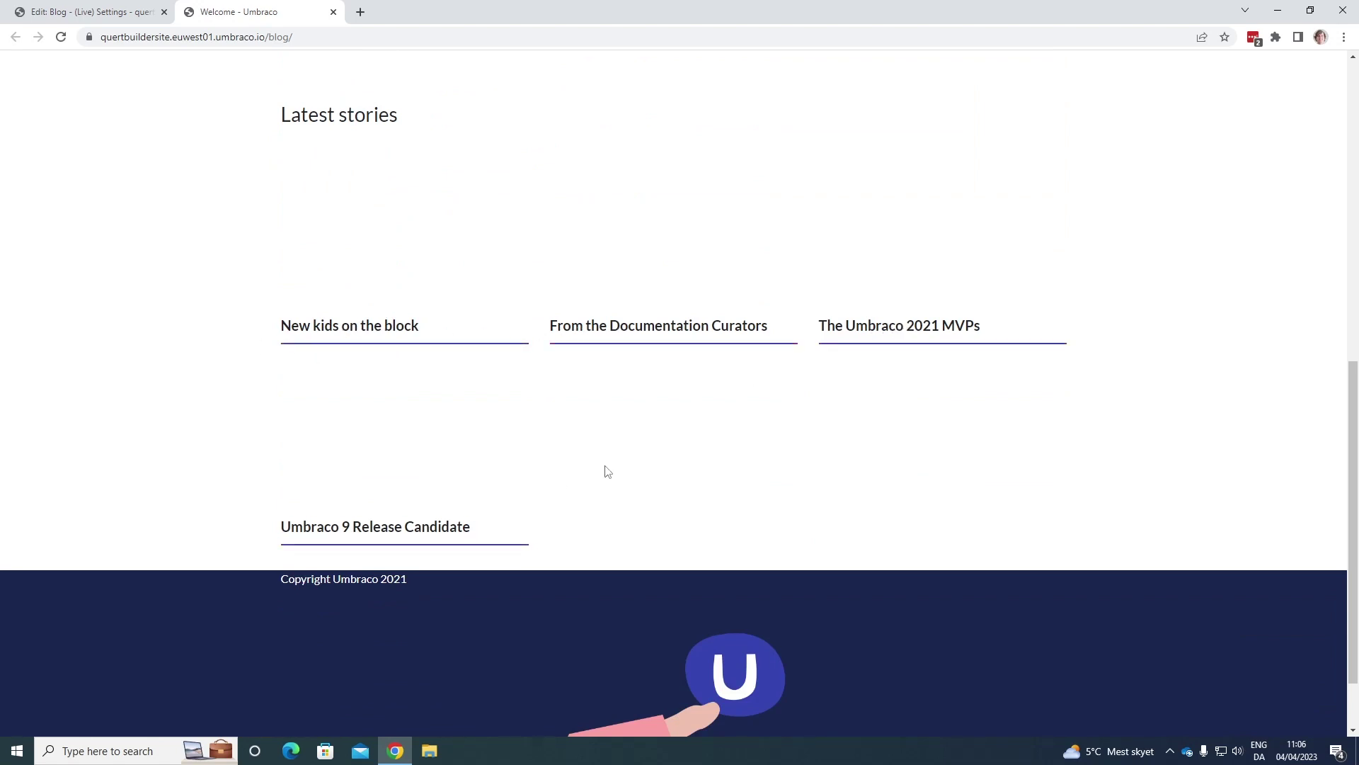
pyautogui.scroll(2, 606, 475)
pyautogui.scroll(-2, 607, 476)
pyautogui.click(94, 11)
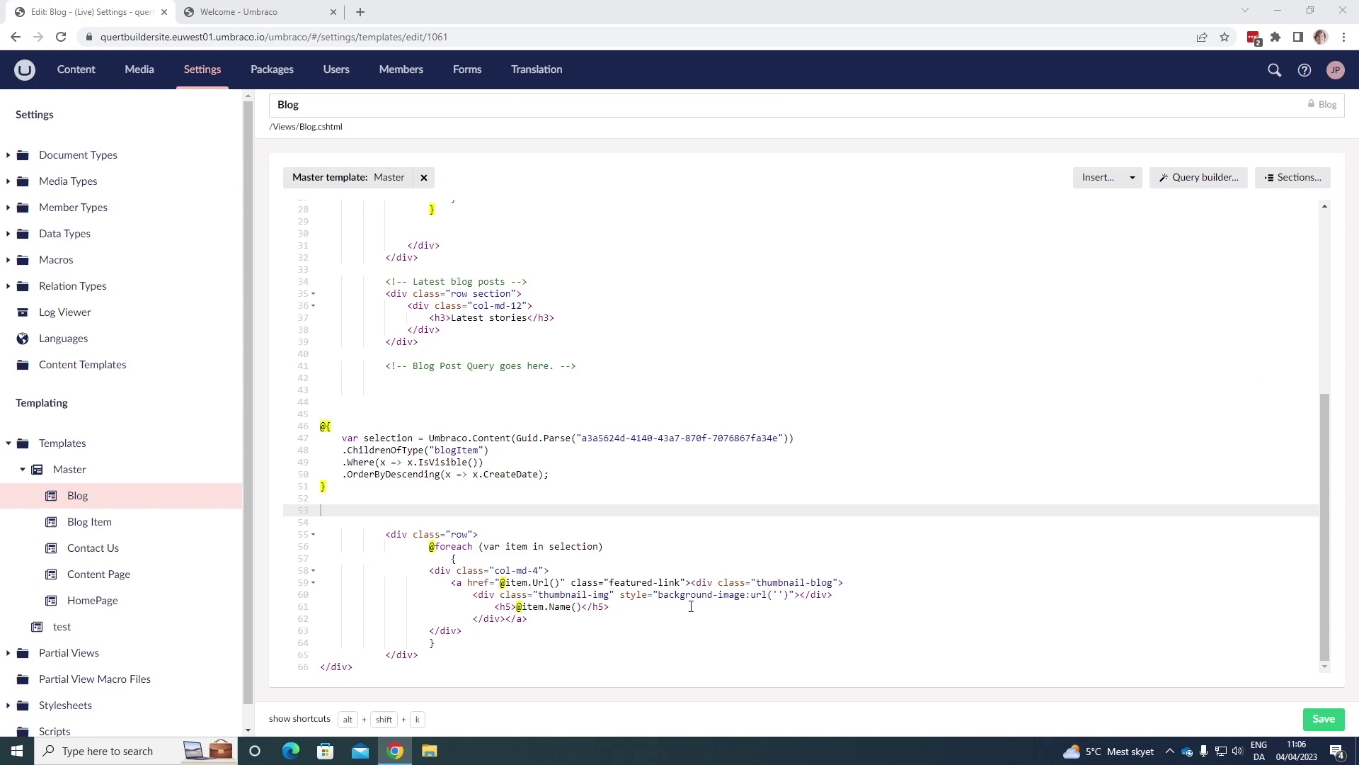
# Step: Add var thumbnail = item.Value<IPublishedContent>("thumbnailImage"); at the top of the loop body
pyautogui.click(488, 557)
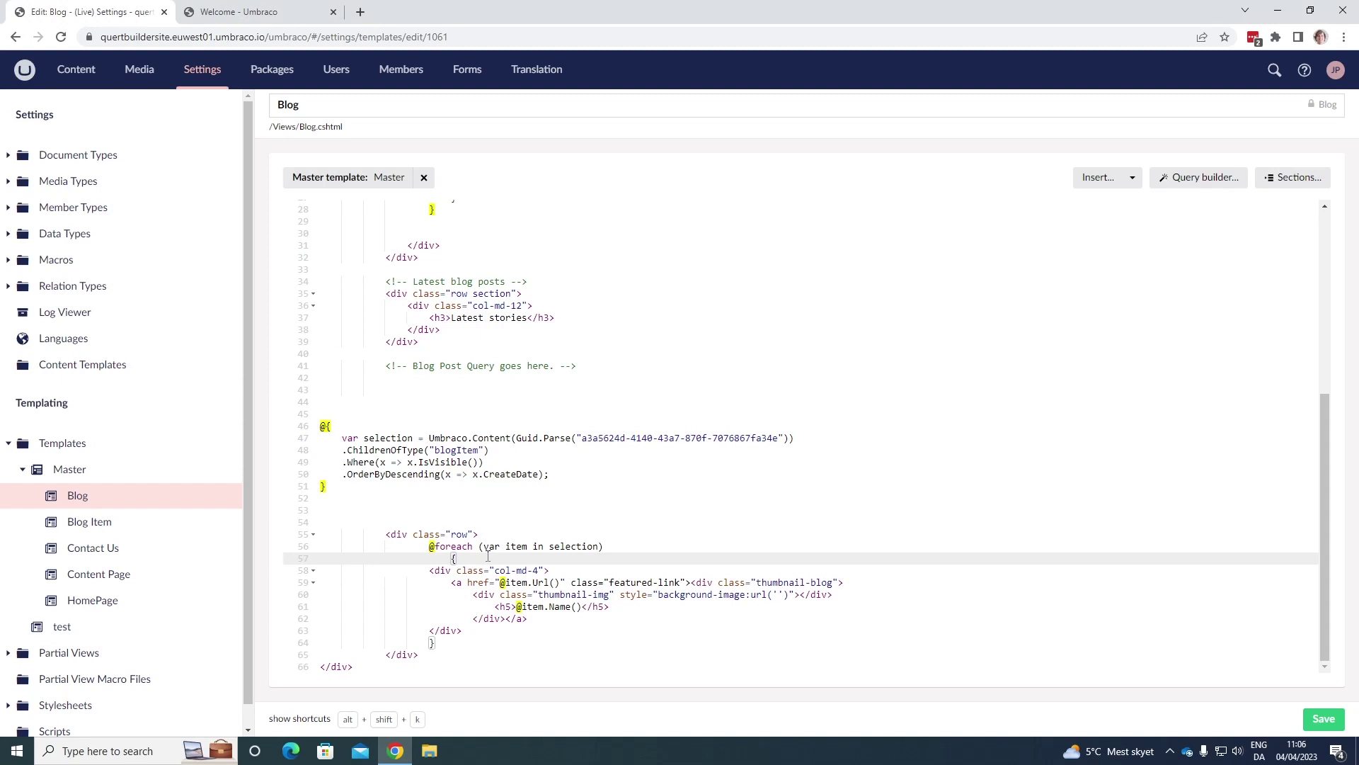
pyautogui.press('Return')
pyautogui.hotkey('ctrl', 'v')
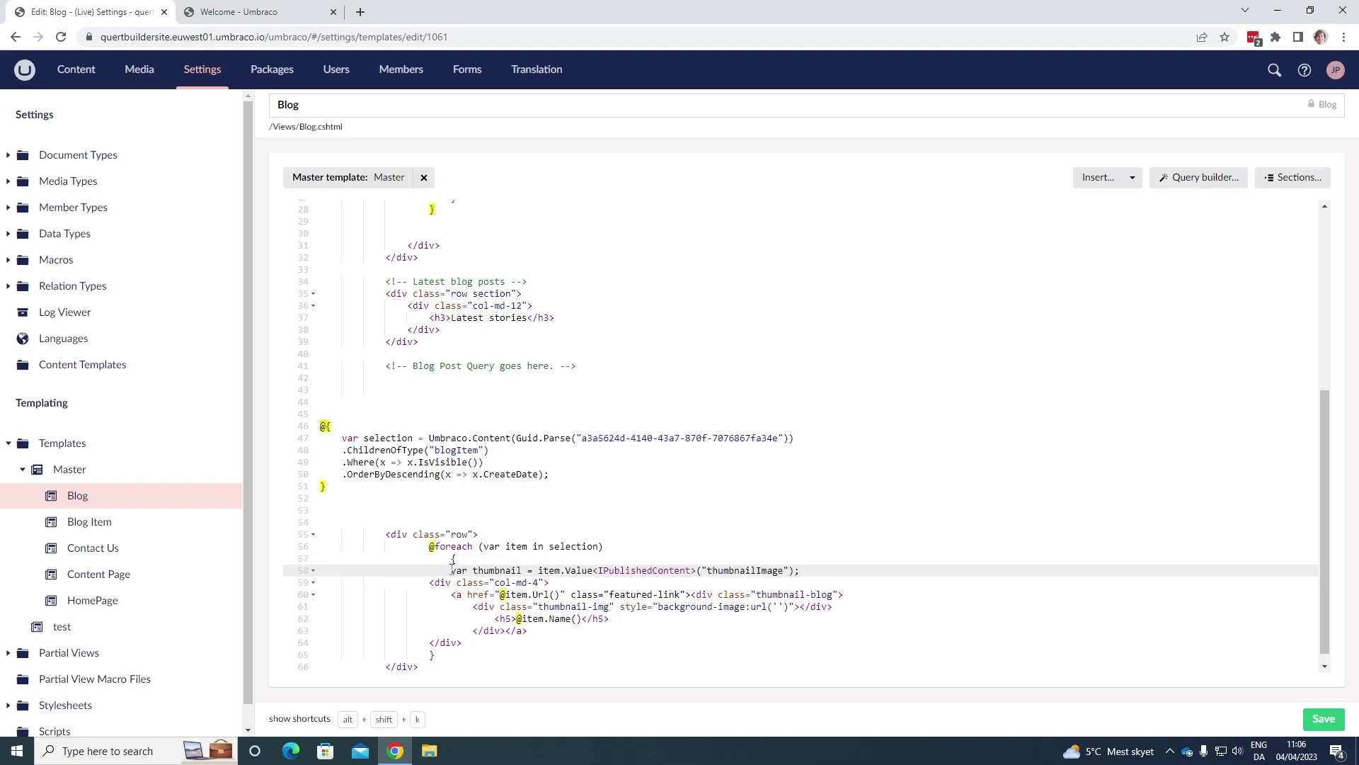
pyautogui.press('BackSpace')
pyautogui.press('BackSpace')
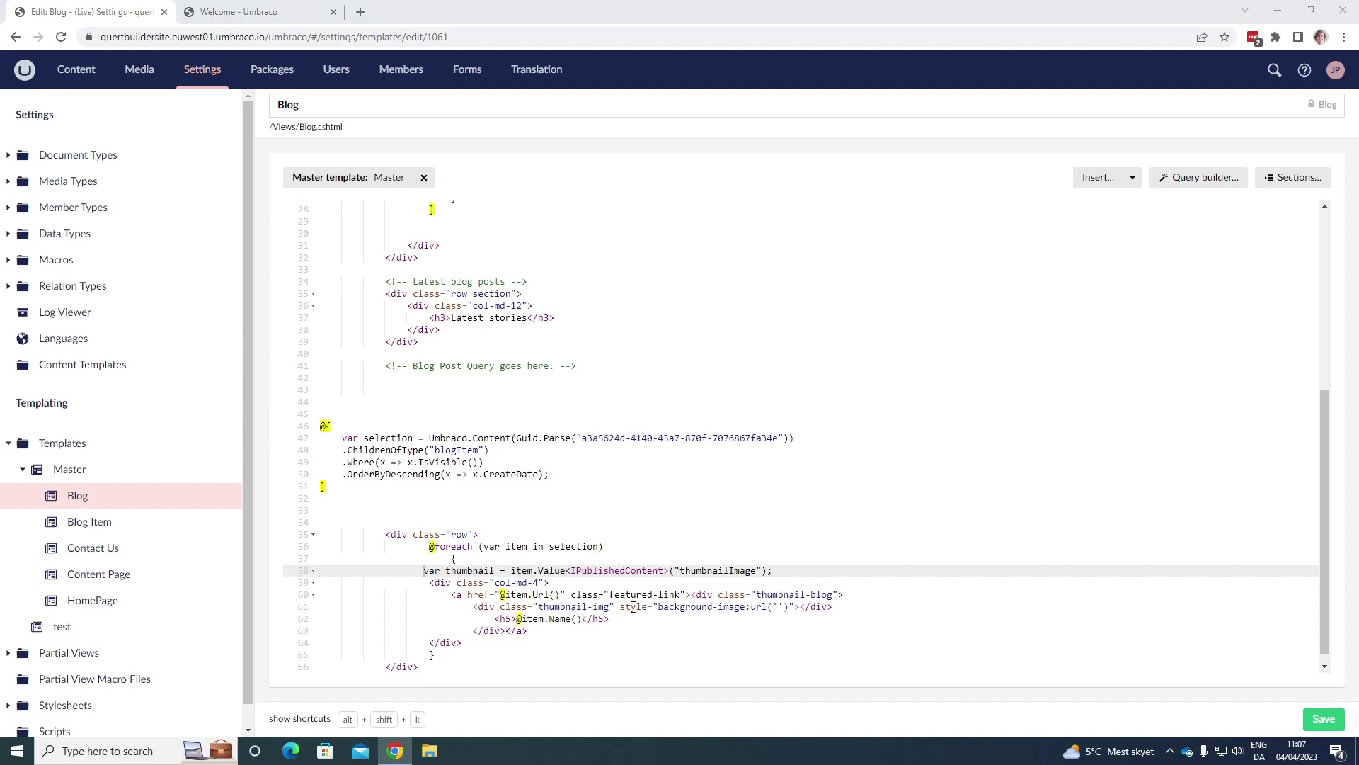
pyautogui.click(776, 606)
pyautogui.write("'@thumbnail.Url()")
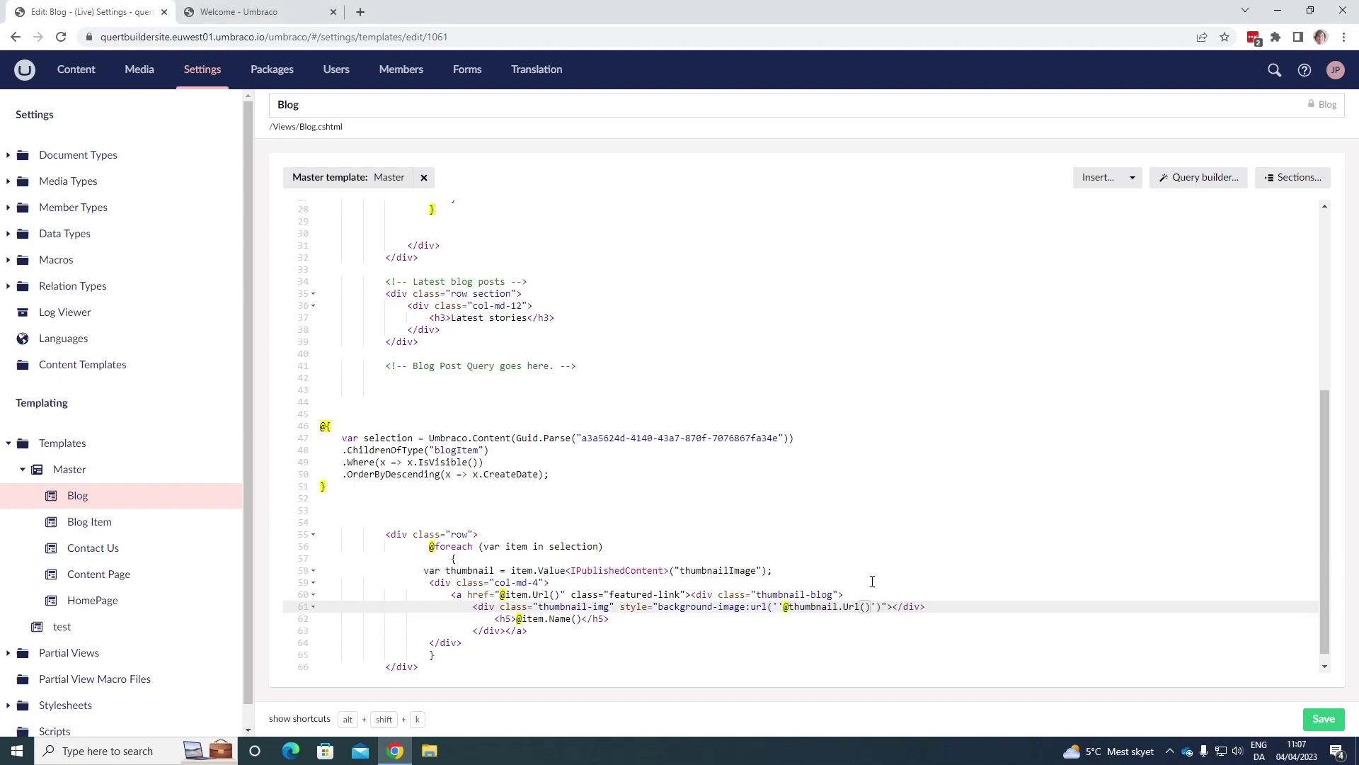
pyautogui.click(955, 587)
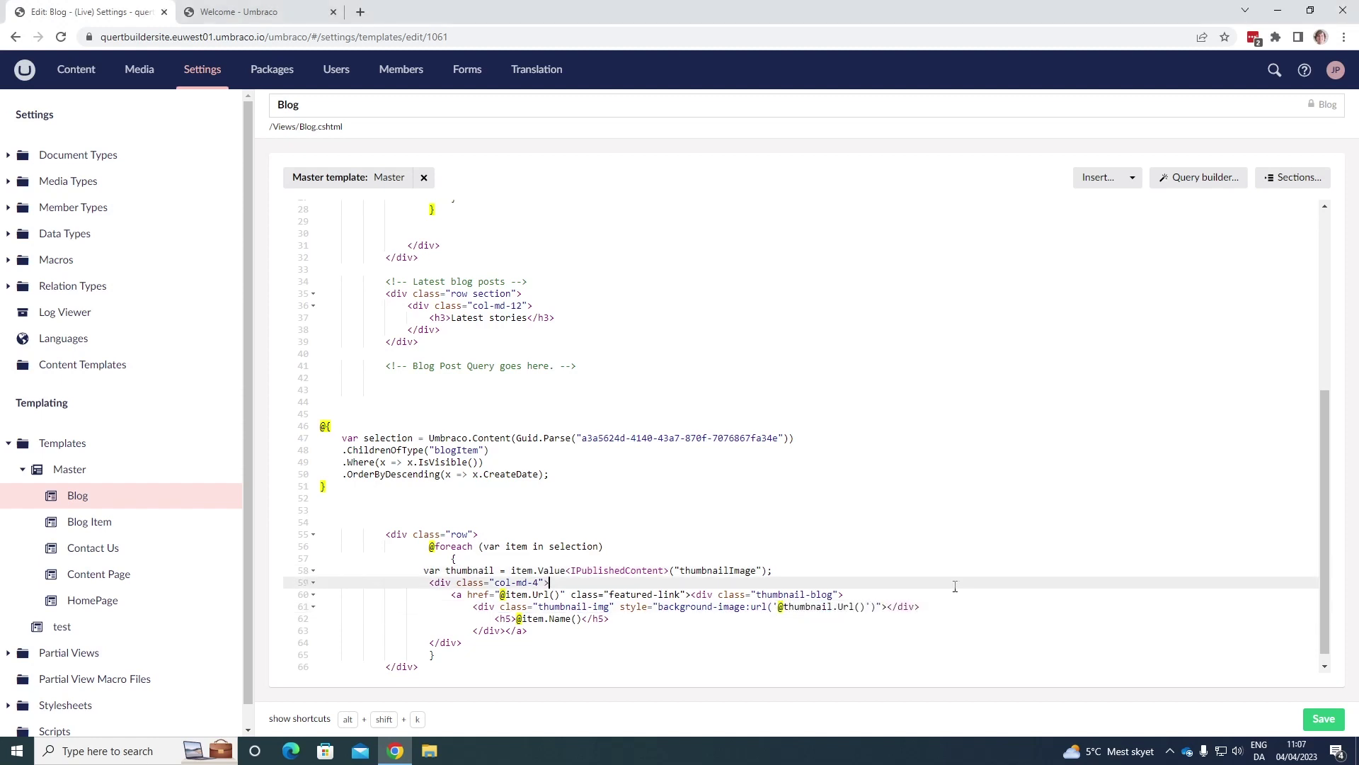
pyautogui.click(1323, 718)
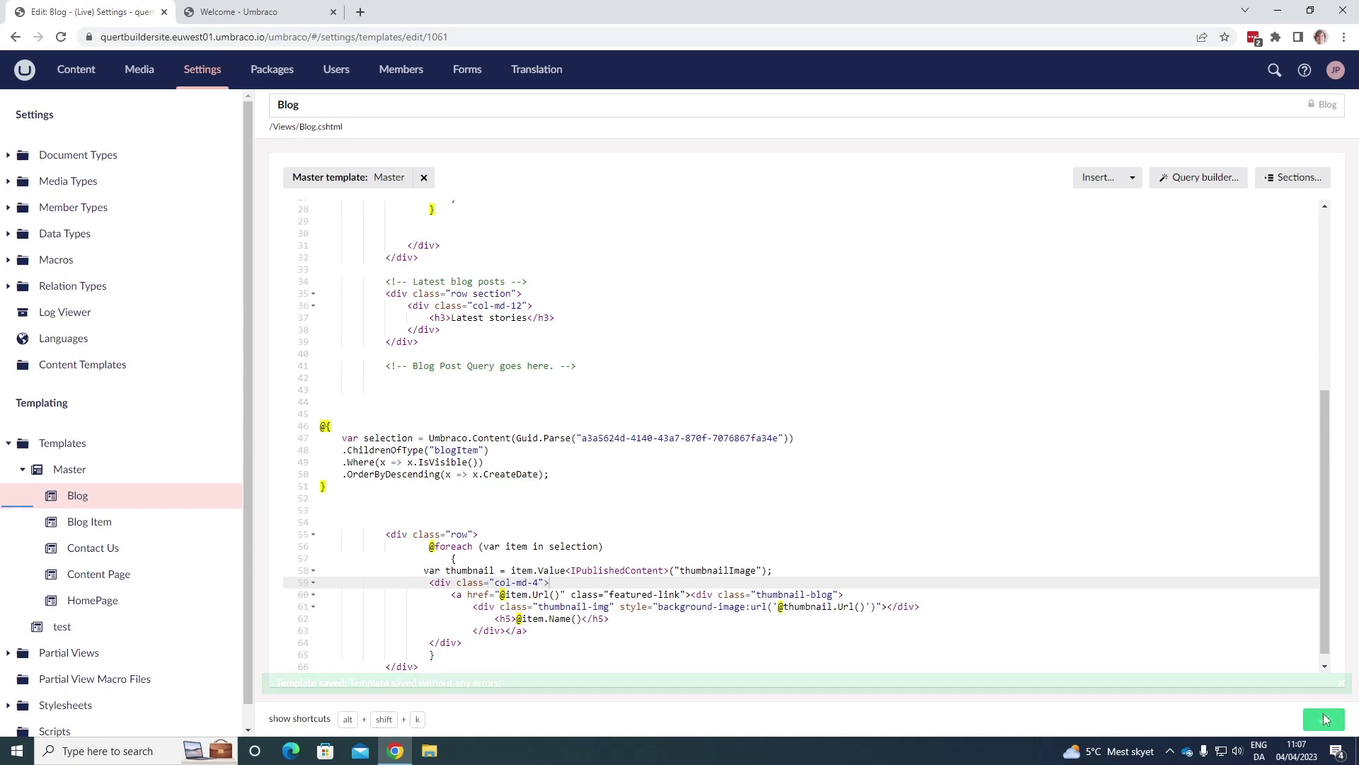
# Step: Reload the live Blog page to see thumbnail images on the Latest stories cards
pyautogui.click(238, 12)
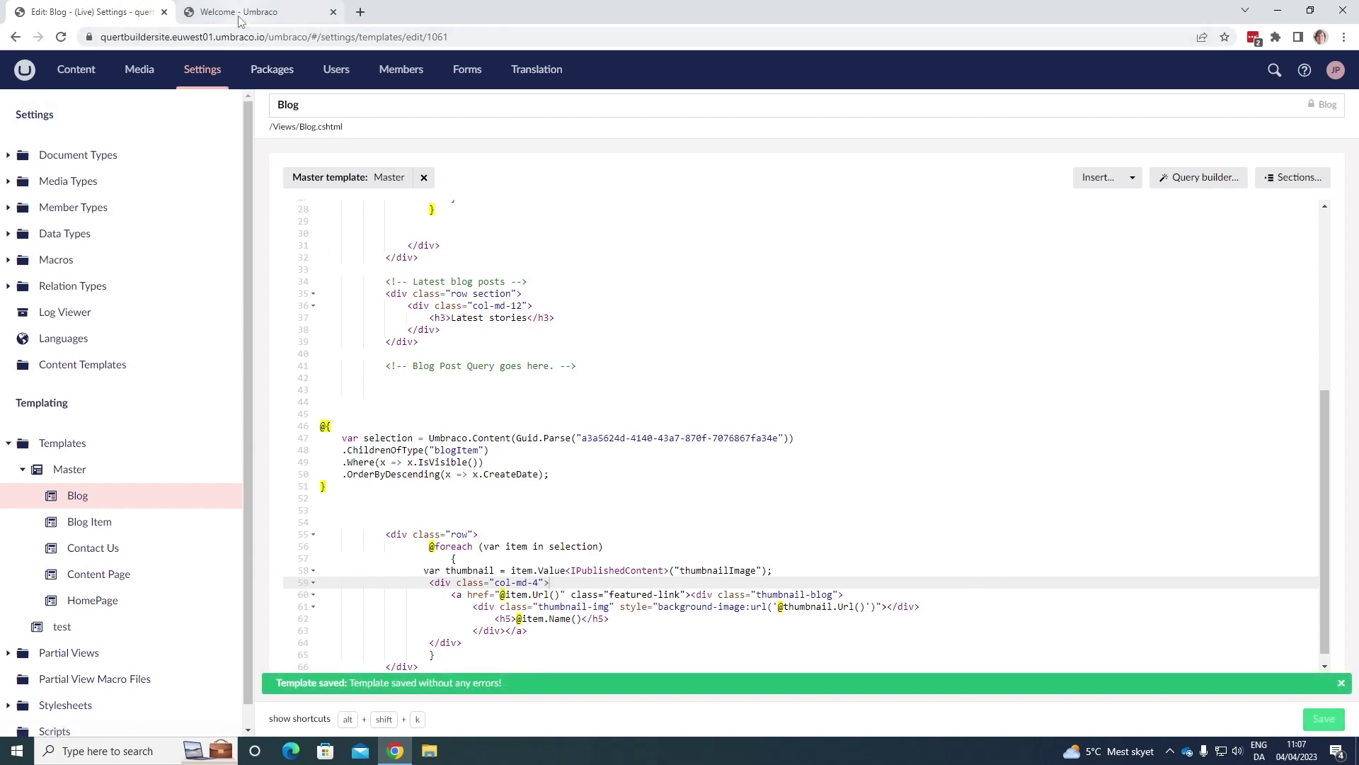
pyautogui.scroll(3, 190, 201)
pyautogui.scroll(-2, 93, 97)
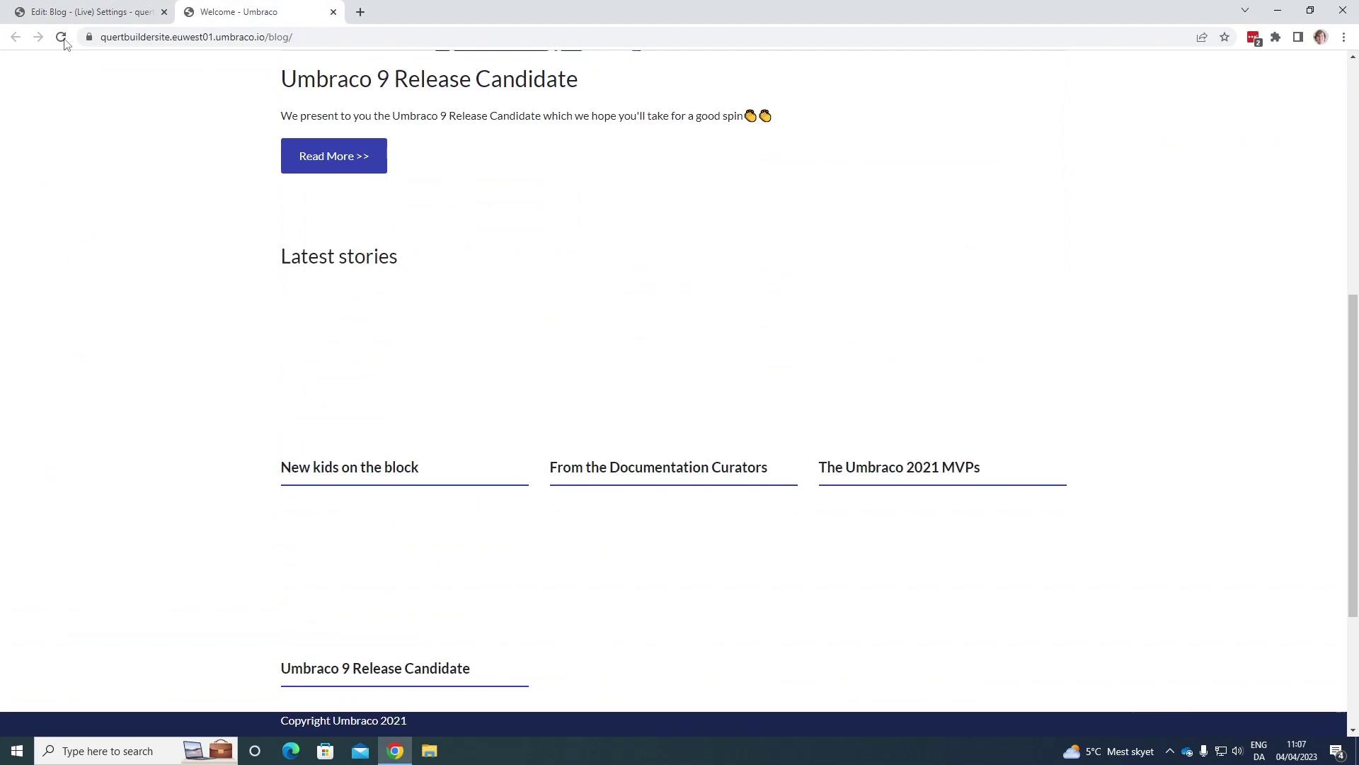
pyautogui.scroll(-2, 139, 396)
pyautogui.scroll(2, 140, 395)
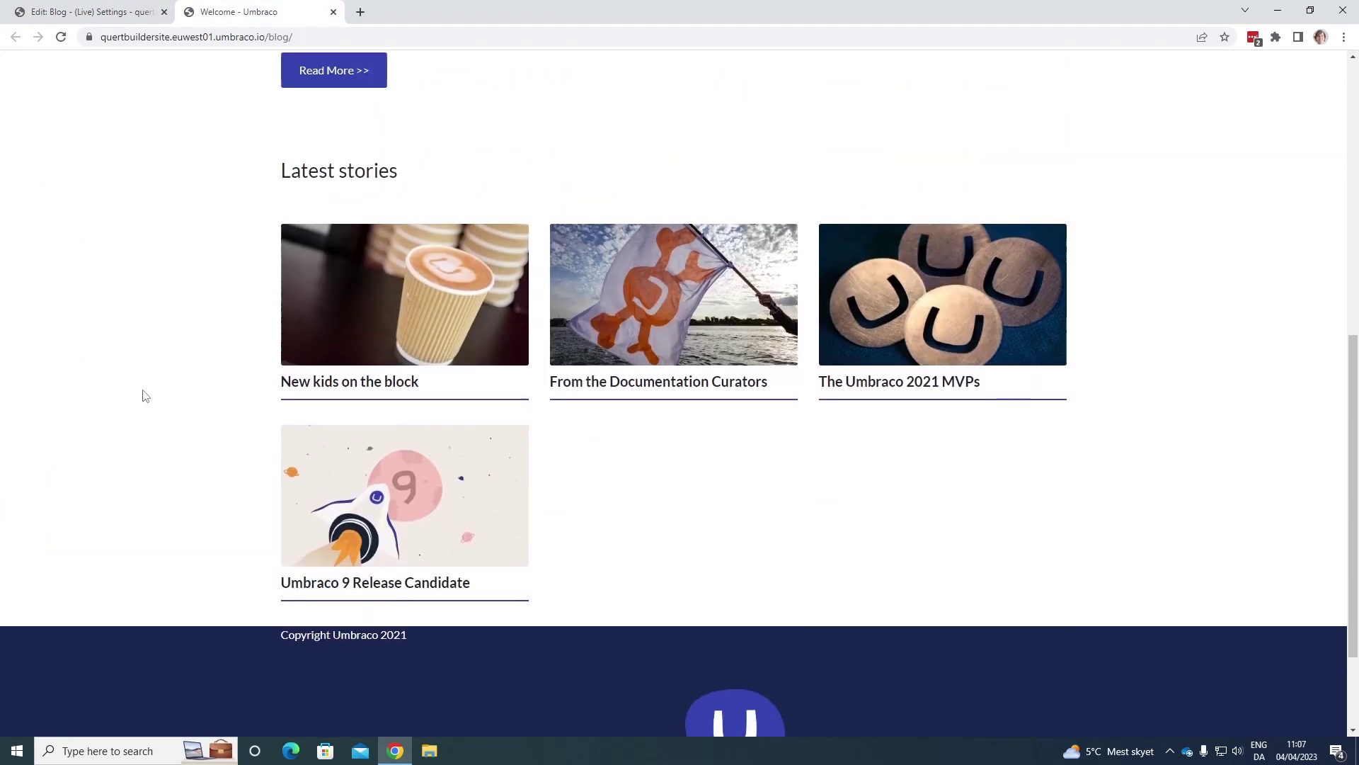